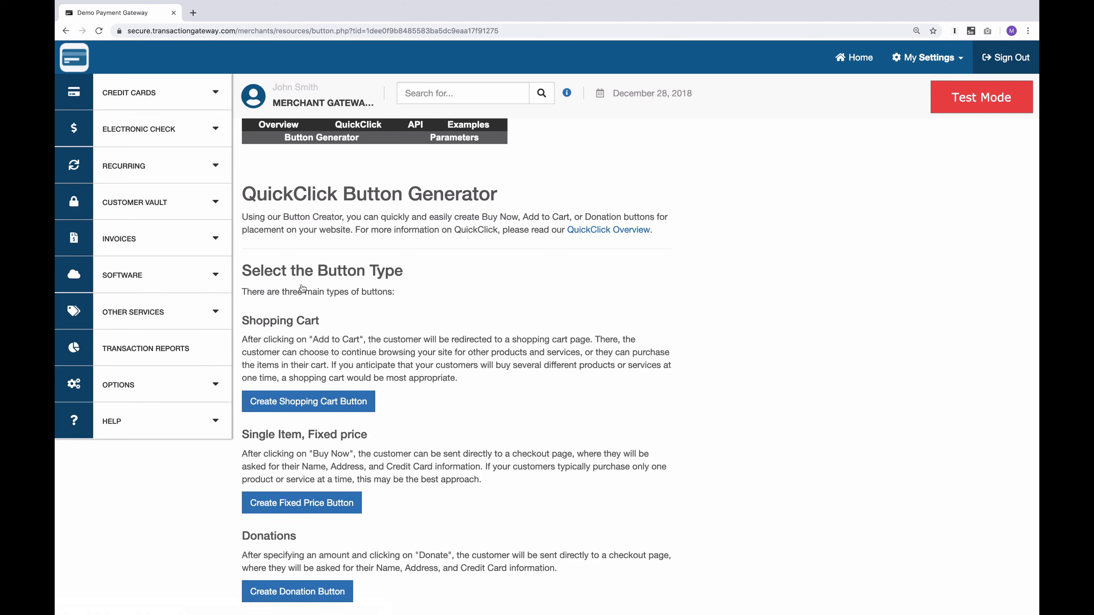
Start a shopping cart button for item "Lots-o-fun Vacation" with SKU 001 and price 100.00, keeping English as the cart language
{"action": "scroll", "coordinate": [302, 288], "scroll_direction": "down", "scroll_amount": 5}
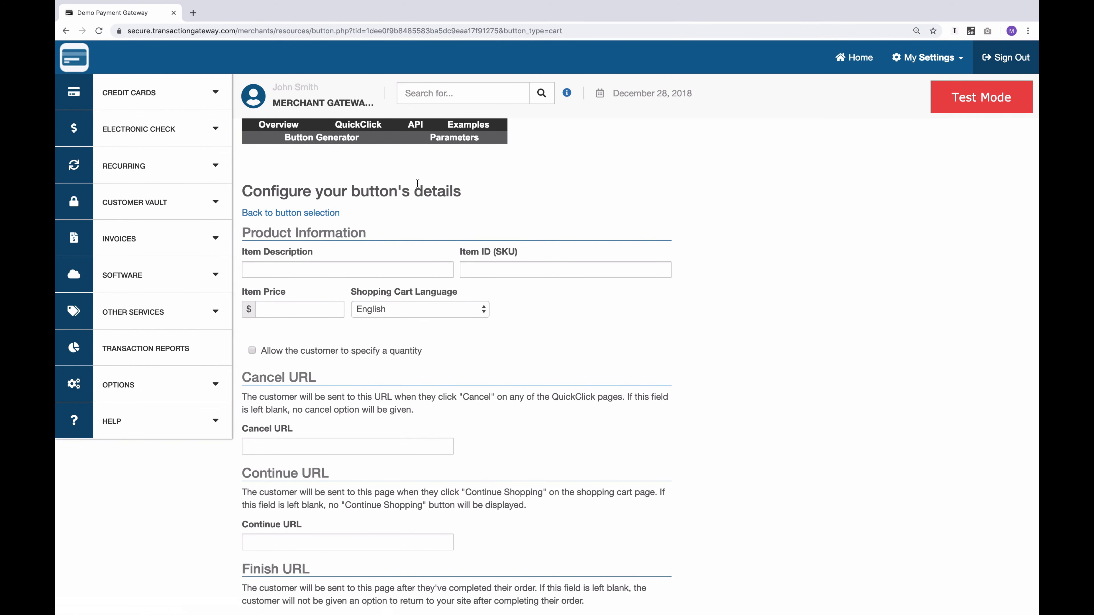
{"action": "left_click", "coordinate": [275, 269]}
{"action": "type", "text": "Lots-o-fun Vacation"}
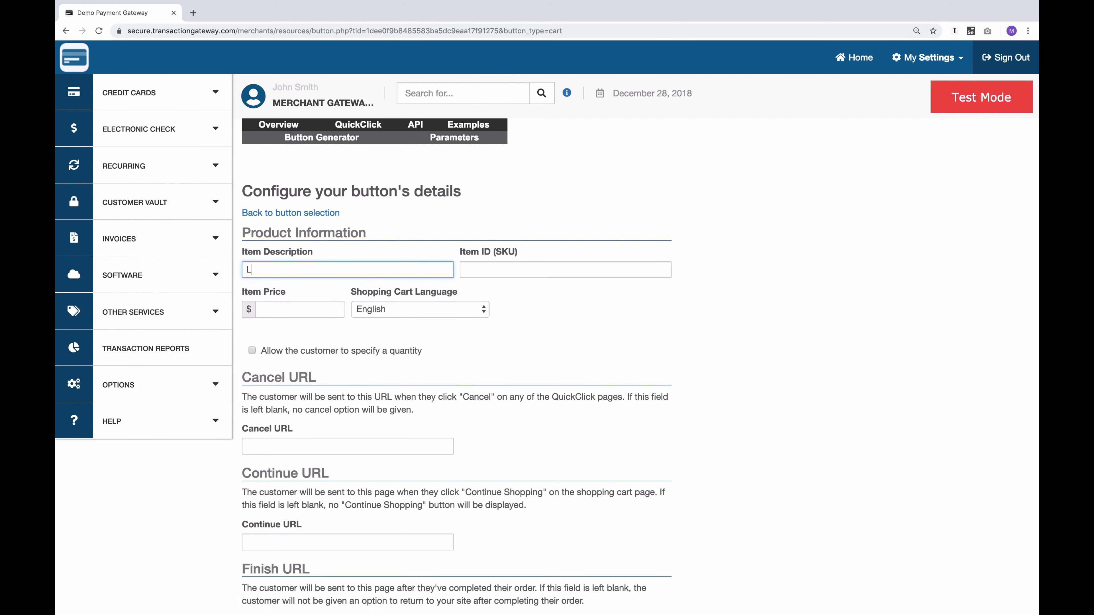
{"action": "key", "text": "Tab"}
{"action": "type", "text": "001"}
{"action": "key", "text": "Tab"}
{"action": "type", "text": "100.00"}
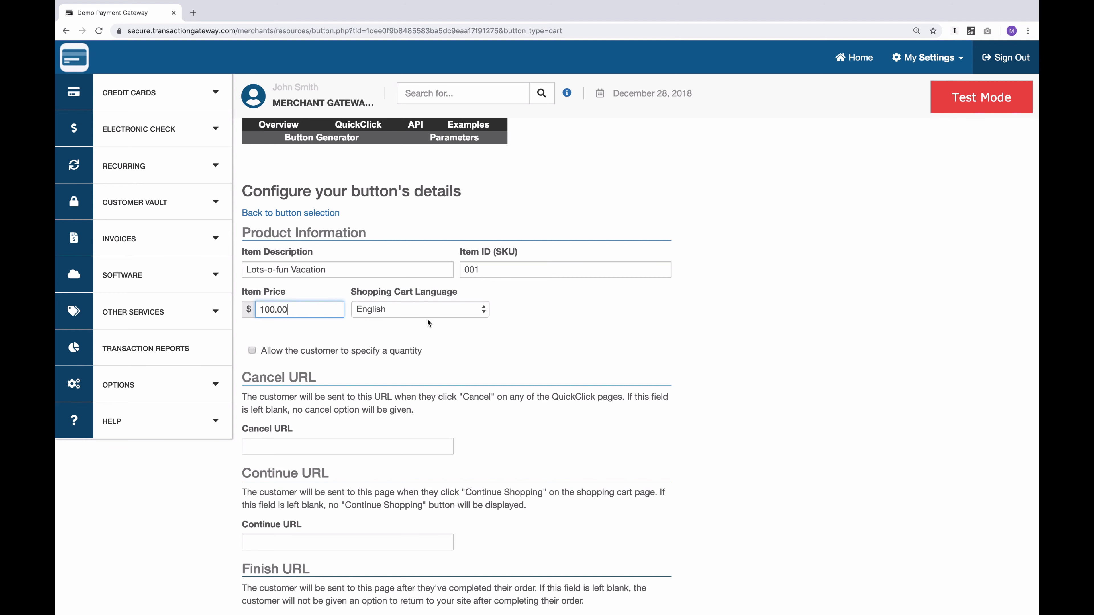
{"action": "left_click", "coordinate": [439, 308]}
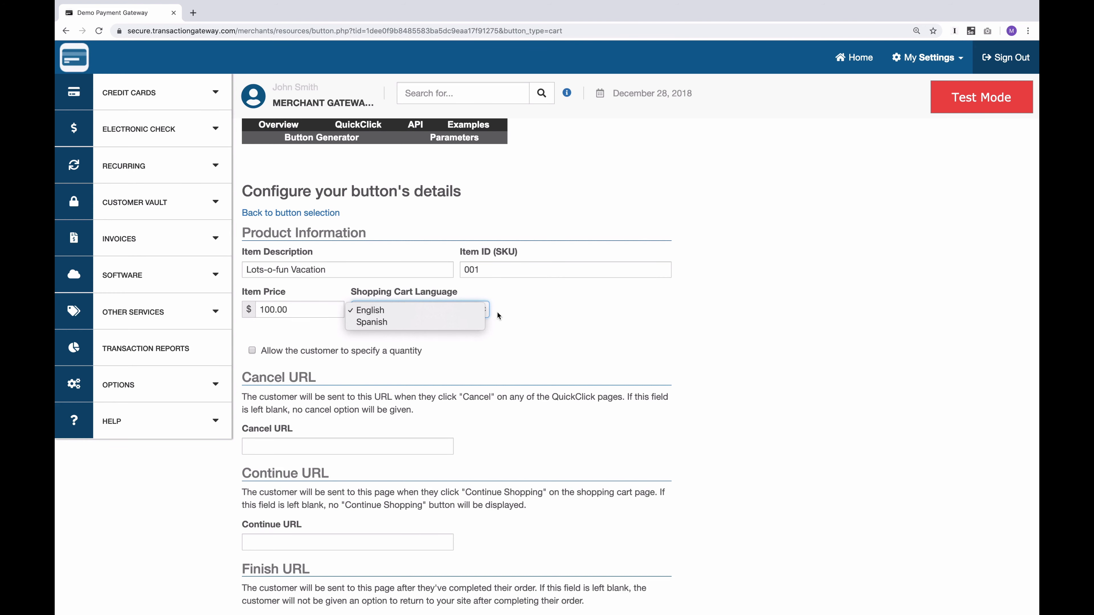
{"action": "left_click", "coordinate": [520, 346]}
{"action": "left_click", "coordinate": [519, 346]}
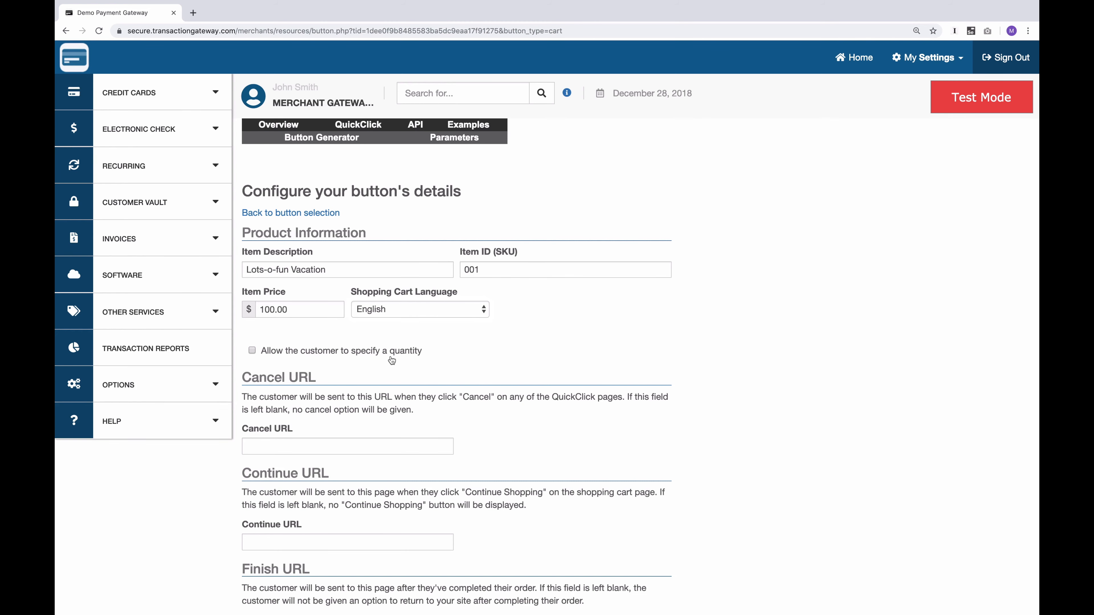
Enable product options and define the first option as Size with the Dropdown Menu field type
{"action": "scroll", "coordinate": [391, 360], "scroll_direction": "down", "scroll_amount": 5}
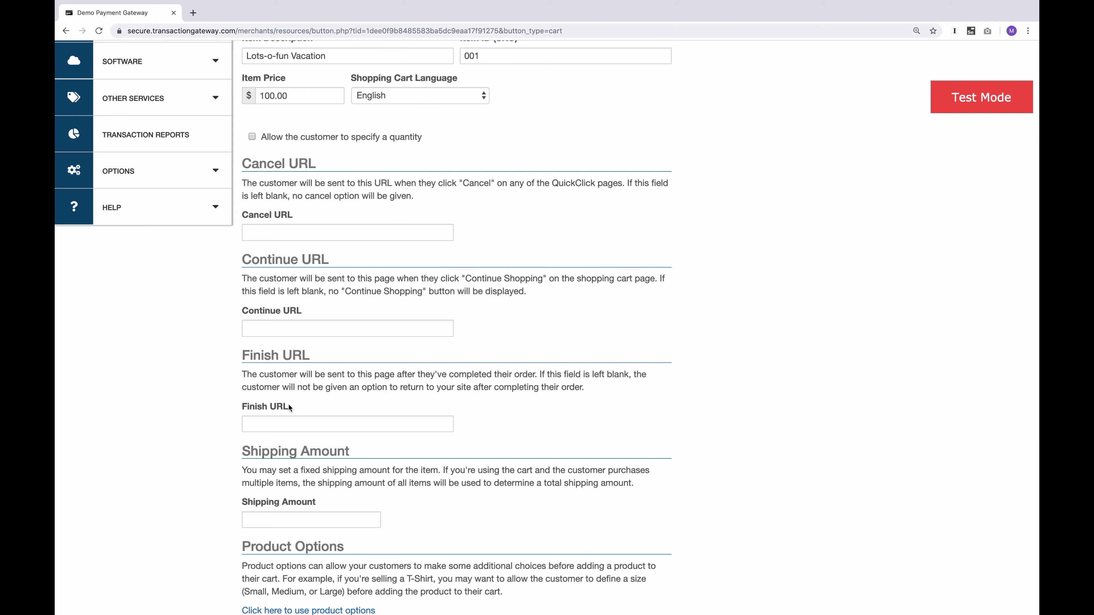
{"action": "scroll", "coordinate": [288, 406], "scroll_direction": "down", "scroll_amount": 6}
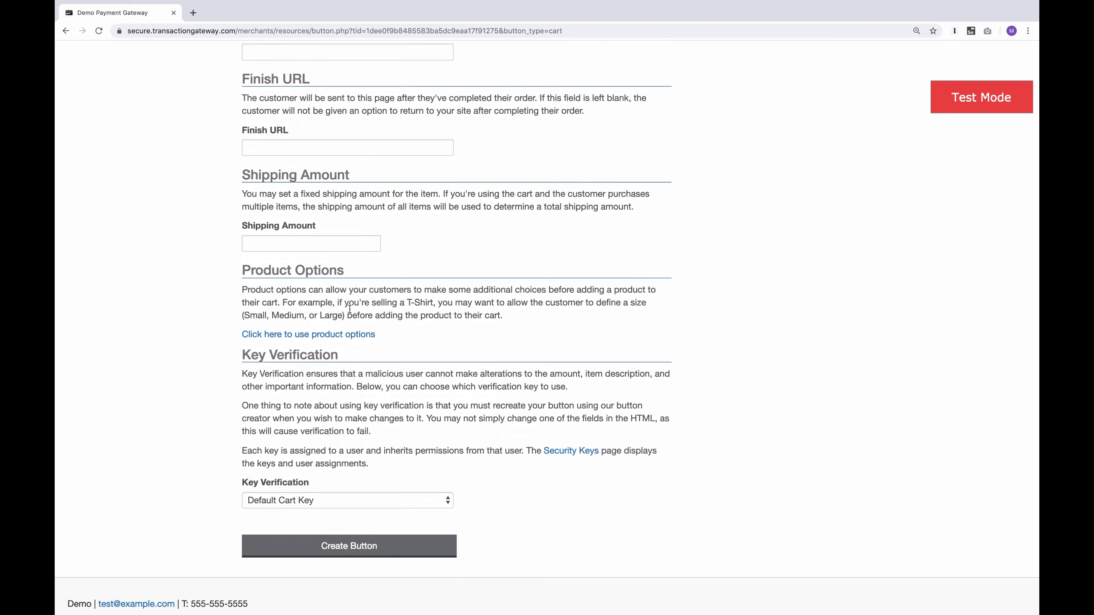
{"action": "left_click", "coordinate": [291, 332]}
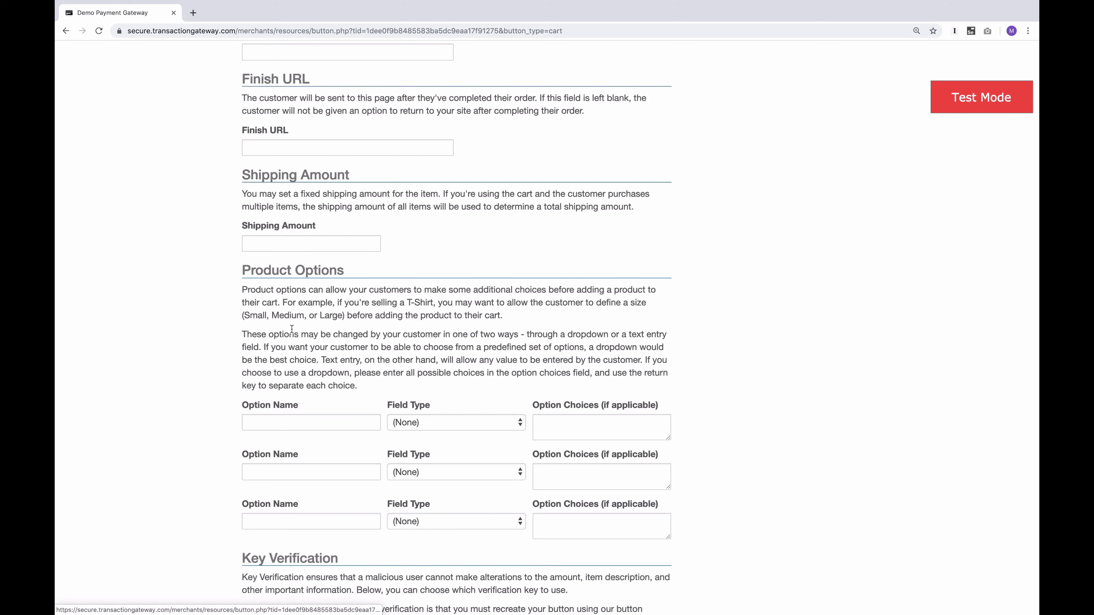
{"action": "scroll", "coordinate": [292, 328], "scroll_direction": "down", "scroll_amount": 5}
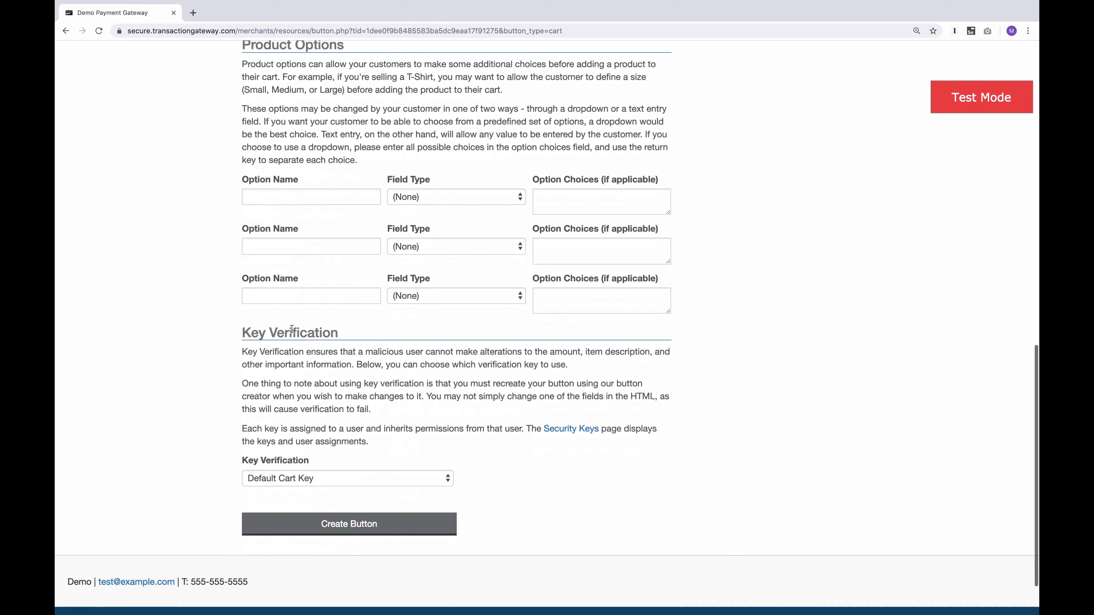
{"action": "left_click", "coordinate": [292, 199]}
{"action": "left_click", "coordinate": [273, 218]}
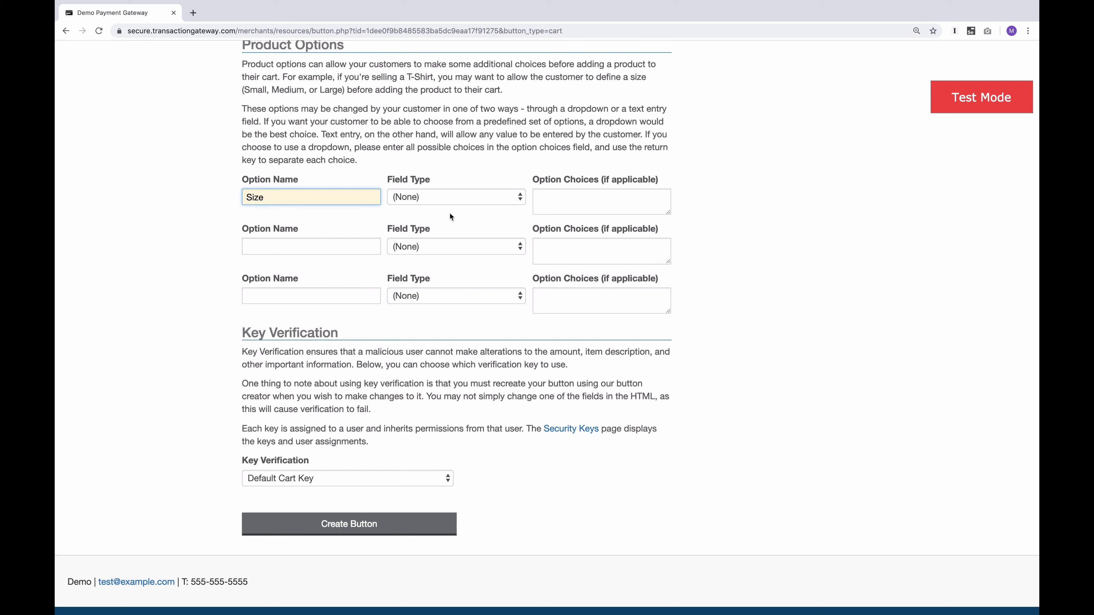
{"action": "left_click", "coordinate": [430, 196]}
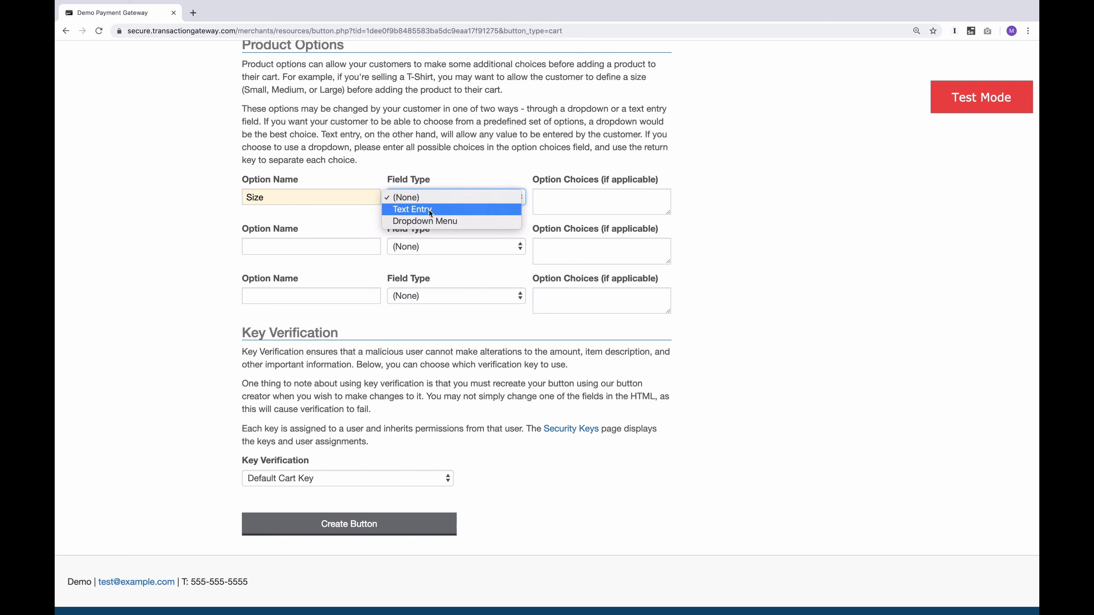
{"action": "left_click", "coordinate": [428, 223]}
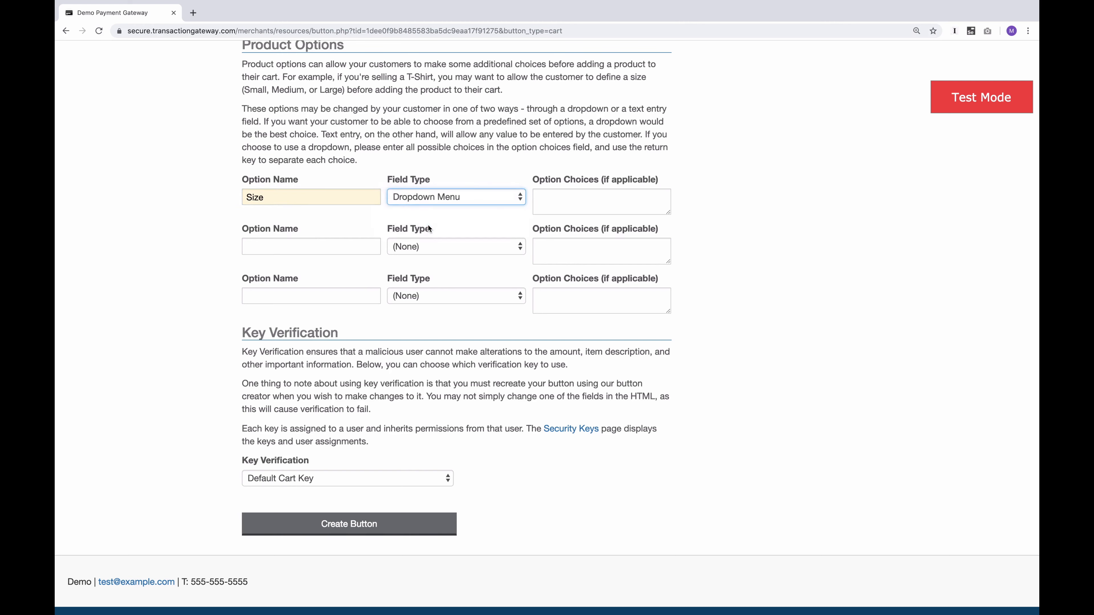
Enter Small, Medium and Large on separate lines as the Size choices and enlarge the choices box to fit them
{"action": "left_click", "coordinate": [578, 201]}
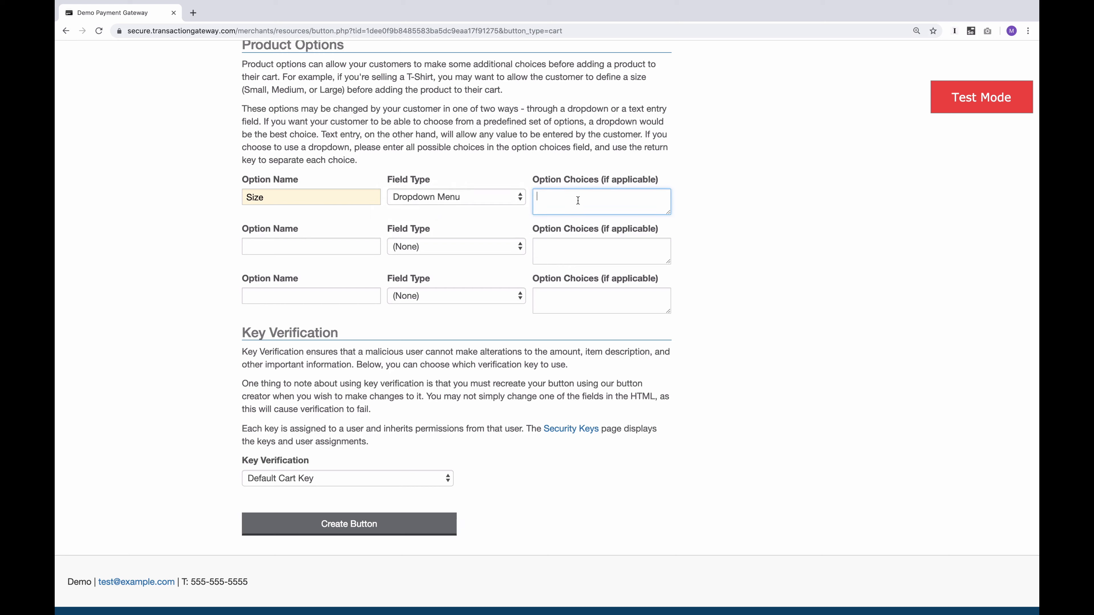
{"action": "type", "text": "Small Medium"}
{"action": "key", "text": "Return"}
{"action": "type", "text": "Large"}
{"action": "left_click_drag", "start_coordinate": [668, 212], "coordinate": [670, 227]}
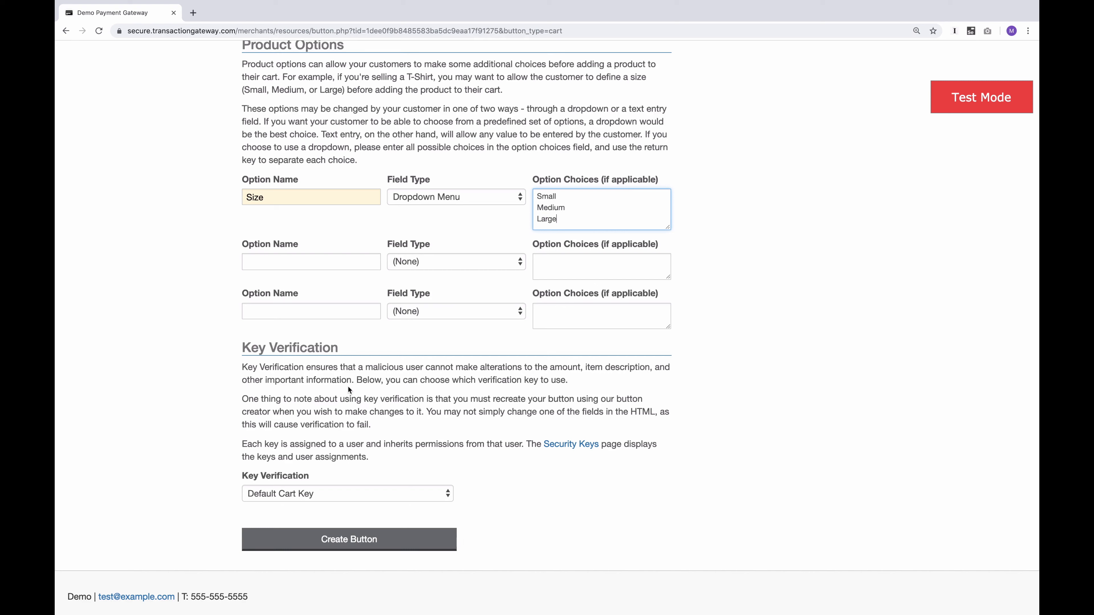
Create the shopping cart button and select its generated Add to Cart HTML code, followed by its alternative link
{"action": "left_click", "coordinate": [340, 544]}
{"action": "scroll", "coordinate": [340, 550], "scroll_direction": "down", "scroll_amount": 3}
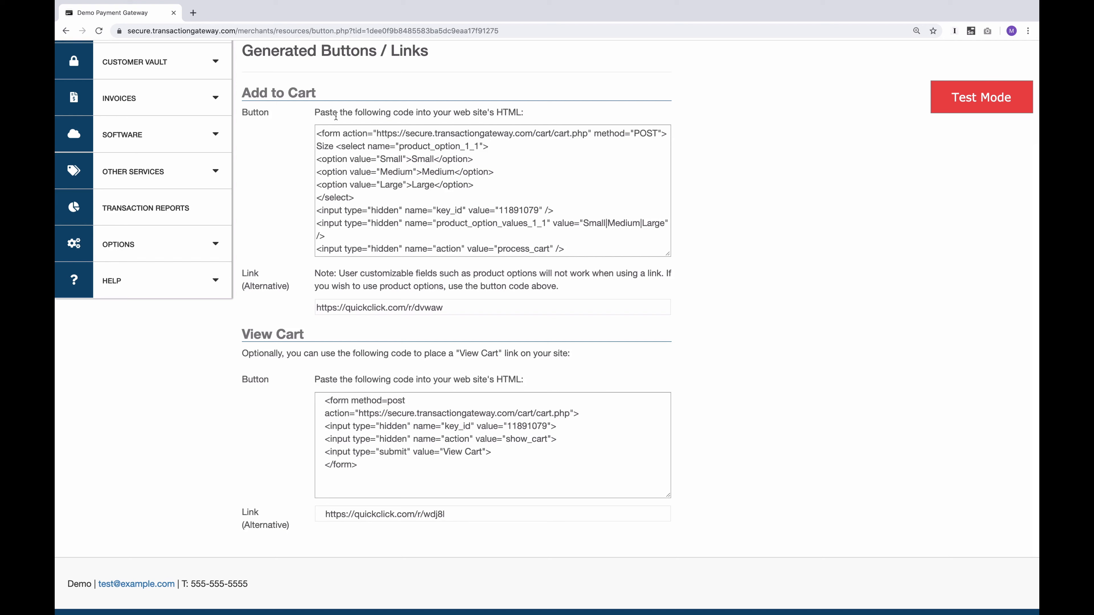
{"action": "left_click", "coordinate": [358, 159]}
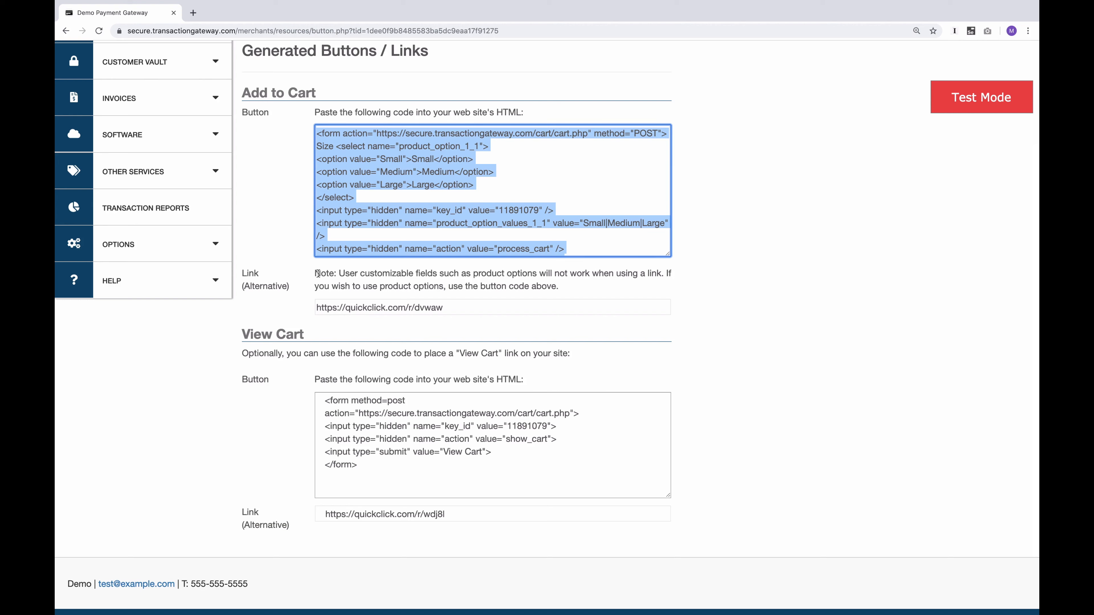
{"action": "left_click", "coordinate": [365, 309]}
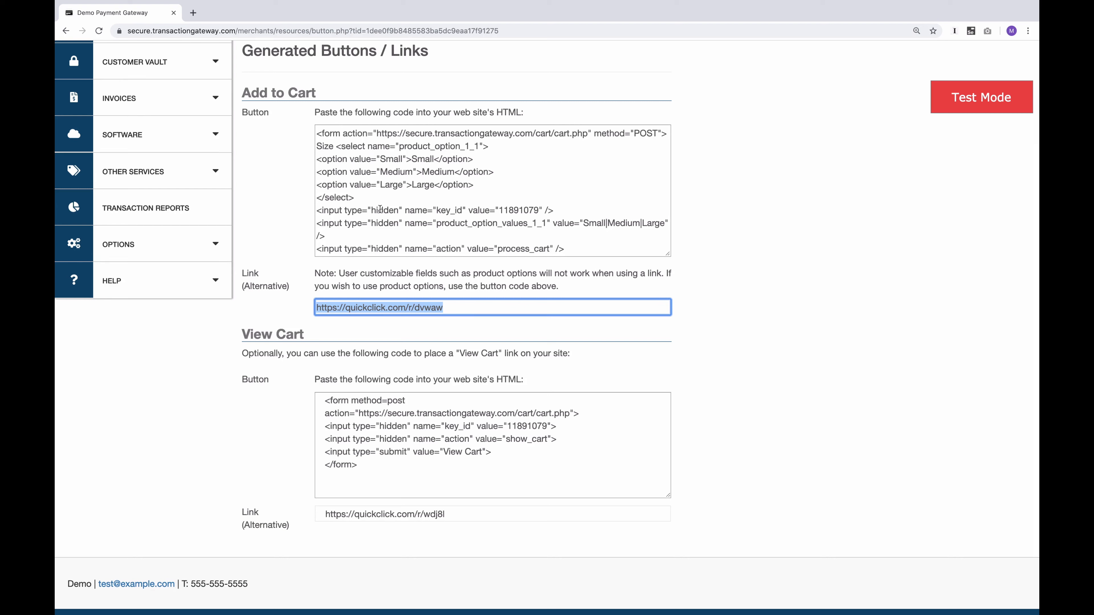
{"action": "left_click", "coordinate": [290, 398]}
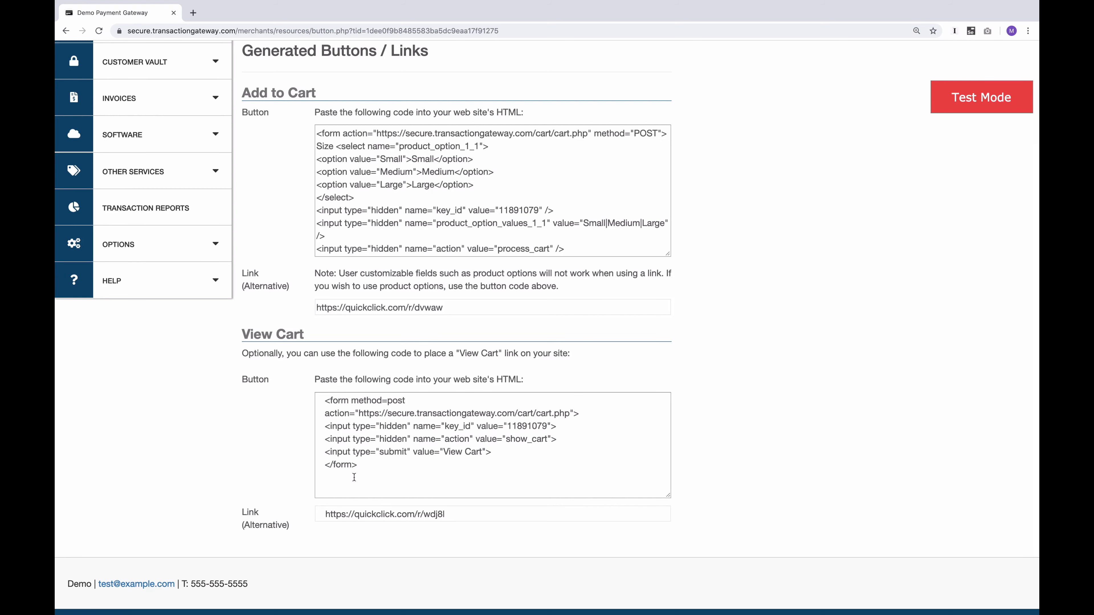
Return to the button type selection and start a fixed price button for "Testing Product" priced at 5.00
{"action": "scroll", "coordinate": [316, 394], "scroll_direction": "up", "scroll_amount": 4}
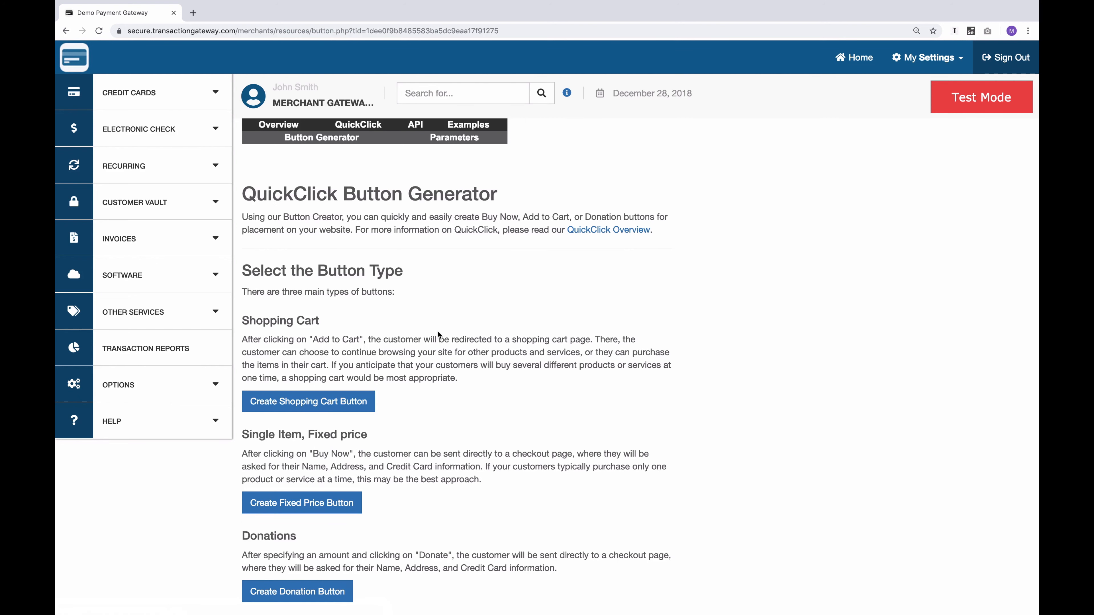
{"action": "left_click", "coordinate": [275, 504]}
{"action": "scroll", "coordinate": [275, 506], "scroll_direction": "down", "scroll_amount": 3}
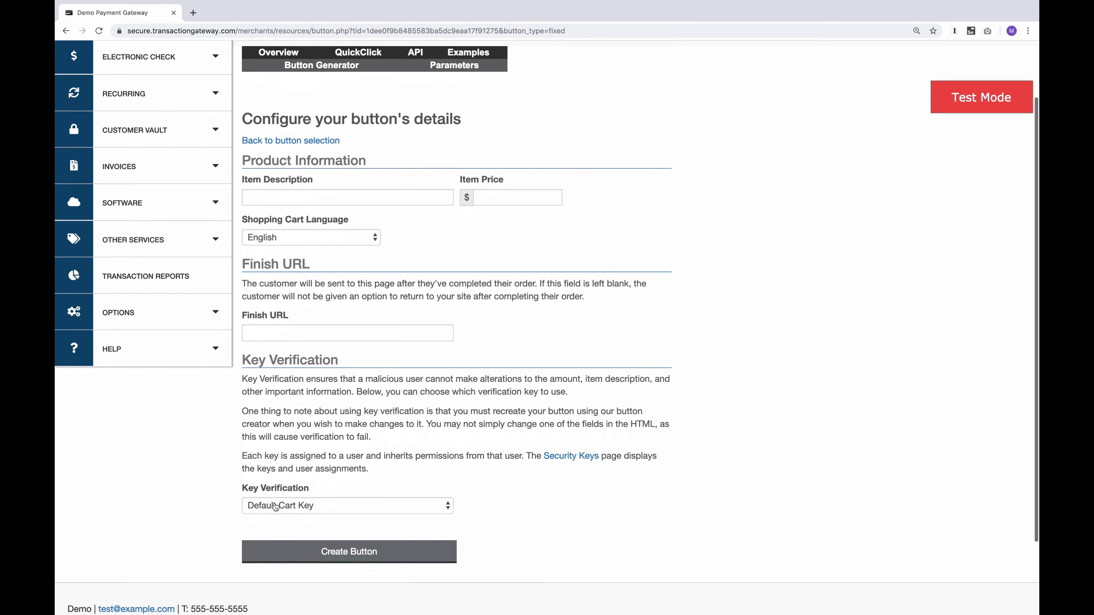
{"action": "left_click", "coordinate": [294, 197]}
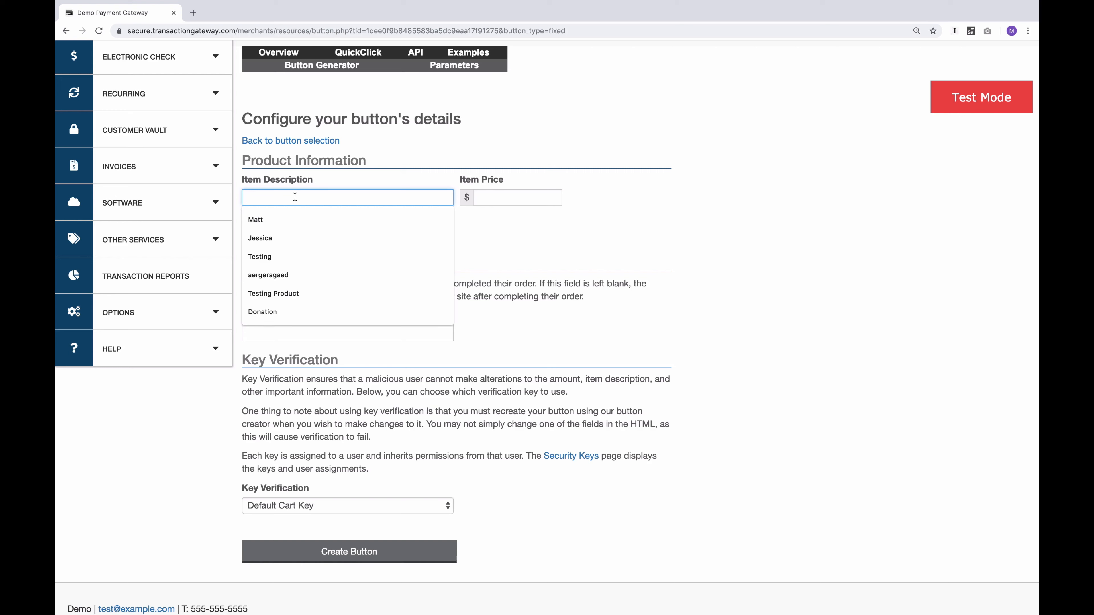
{"action": "type", "text": "Testing Product"}
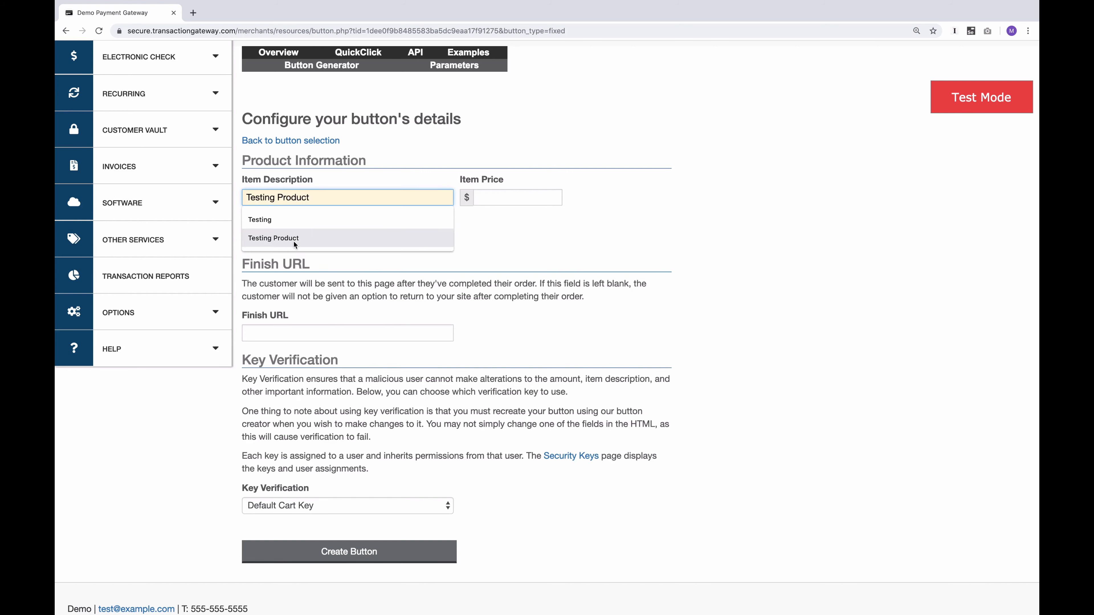
{"action": "left_click", "coordinate": [294, 239]}
{"action": "left_click", "coordinate": [501, 198]}
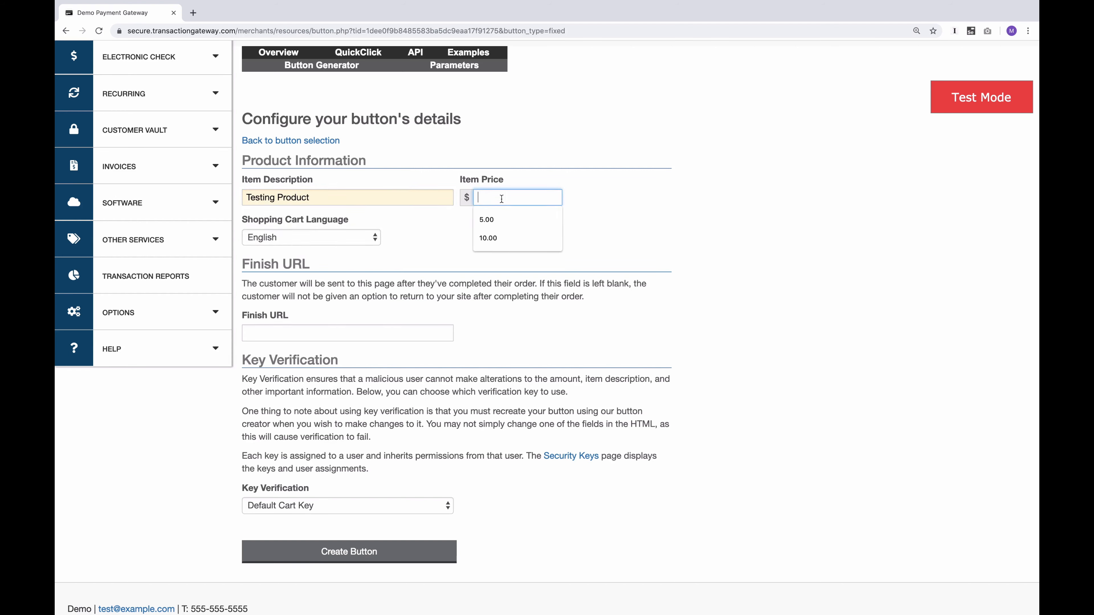
{"action": "left_click", "coordinate": [505, 222]}
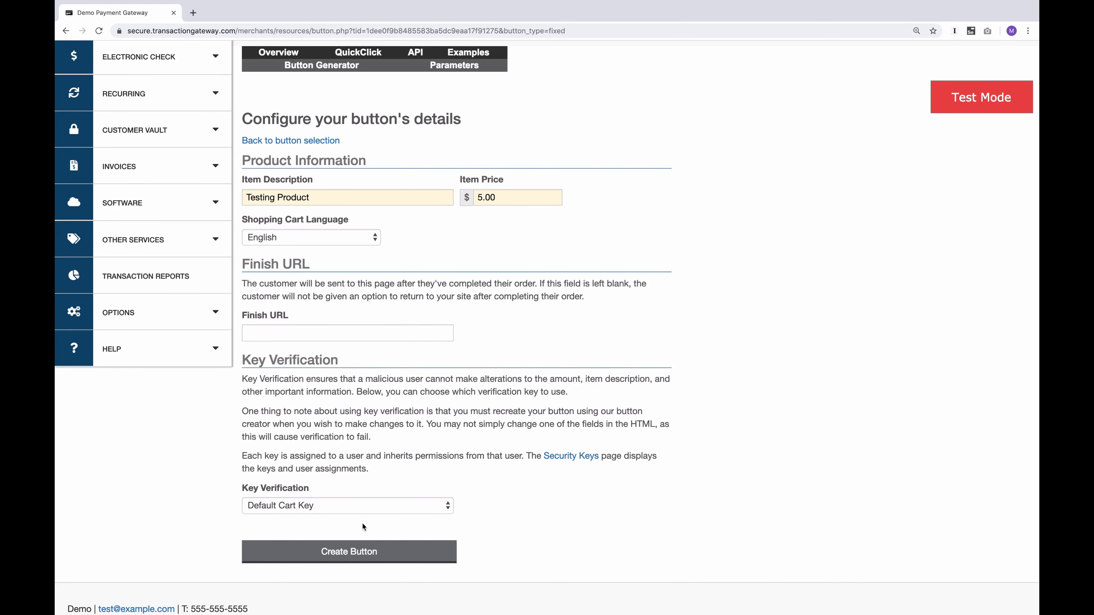
Create the fixed price button and select its generated HTML code, followed by its alternative link
{"action": "left_click", "coordinate": [362, 558]}
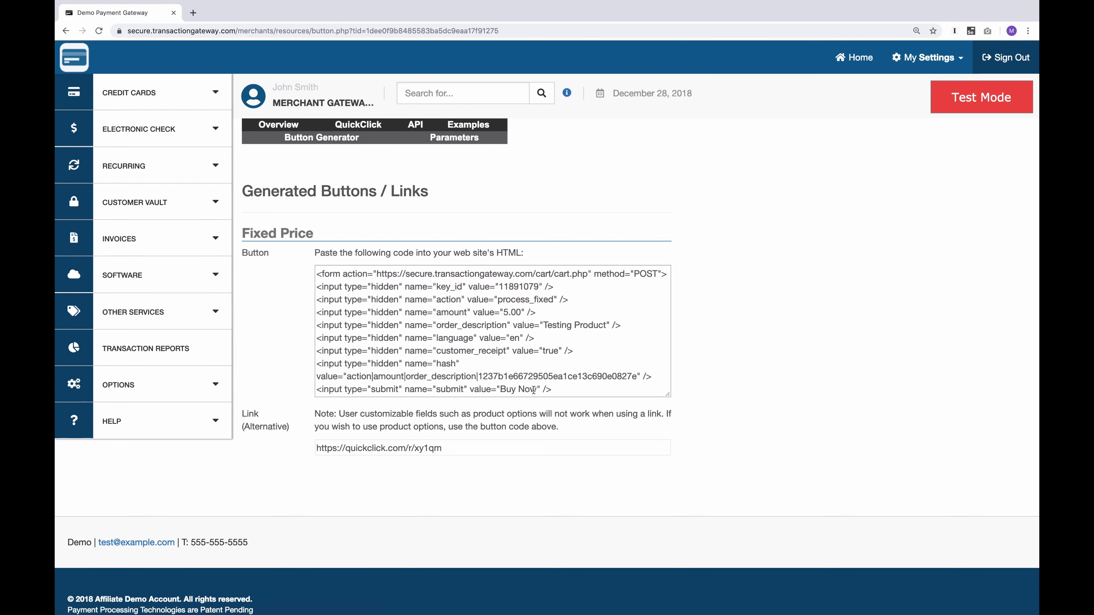
{"action": "left_click", "coordinate": [516, 385]}
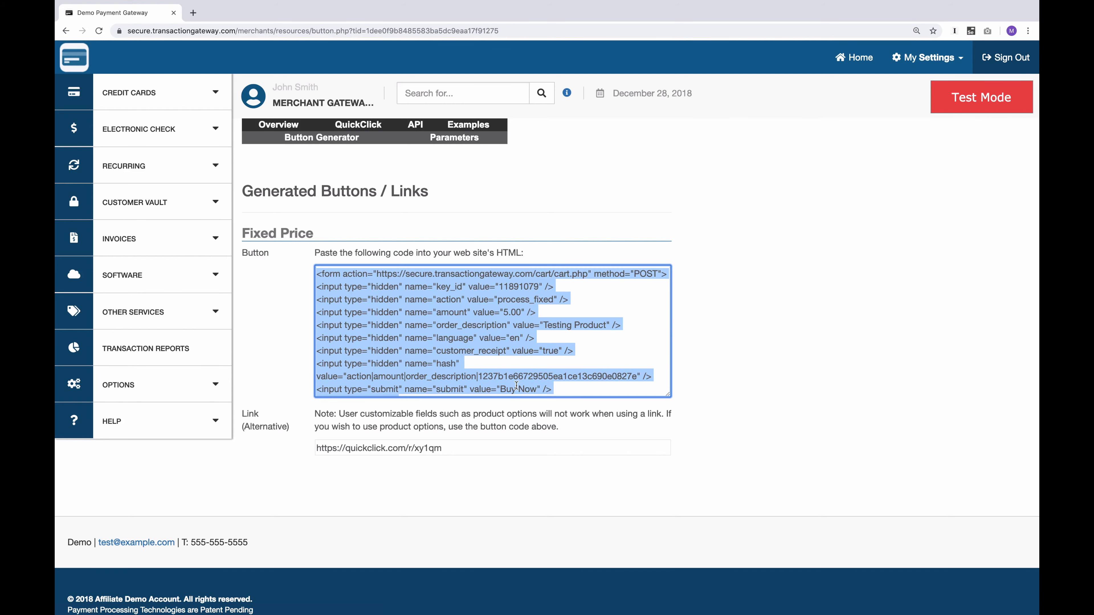
{"action": "left_click", "coordinate": [404, 445]}
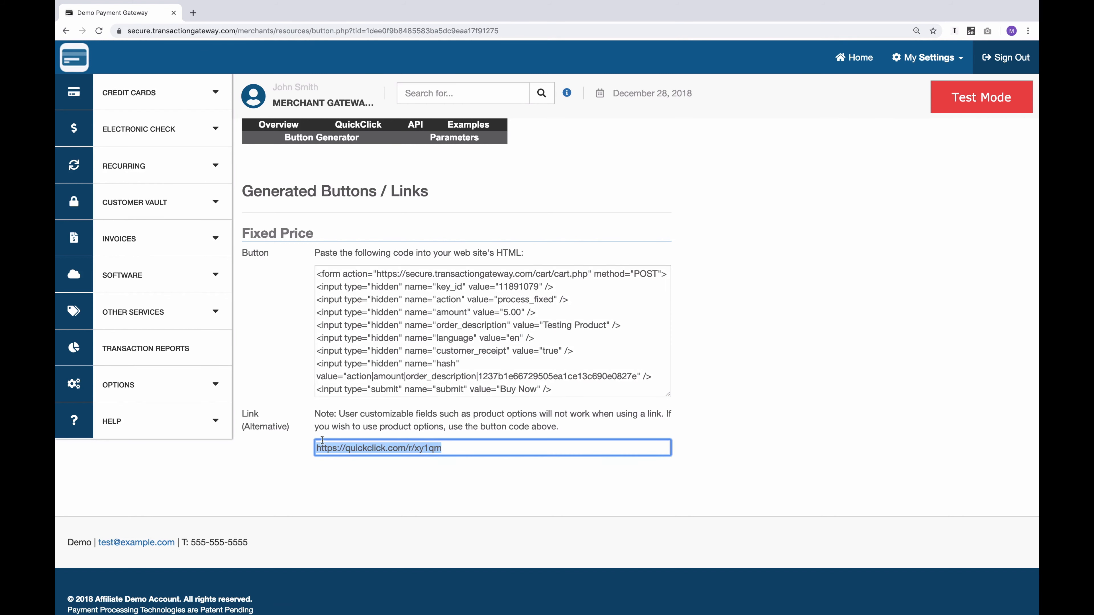
Start a donation button from the Button Generator with description "Donation" and allow customers to set a recurring donation
{"action": "left_click", "coordinate": [322, 137]}
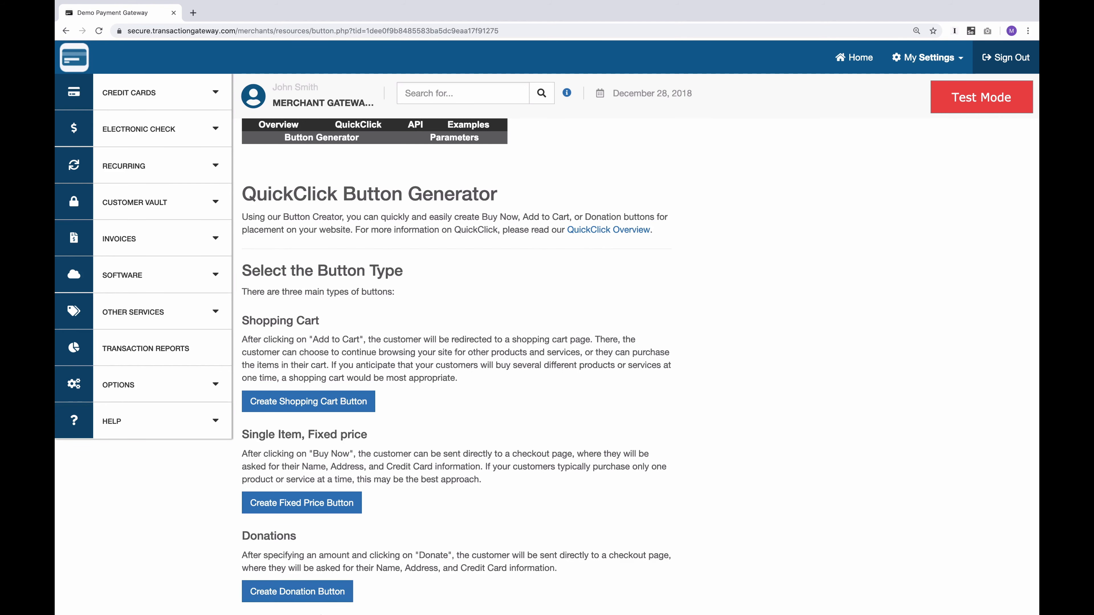
{"action": "left_click", "coordinate": [297, 593]}
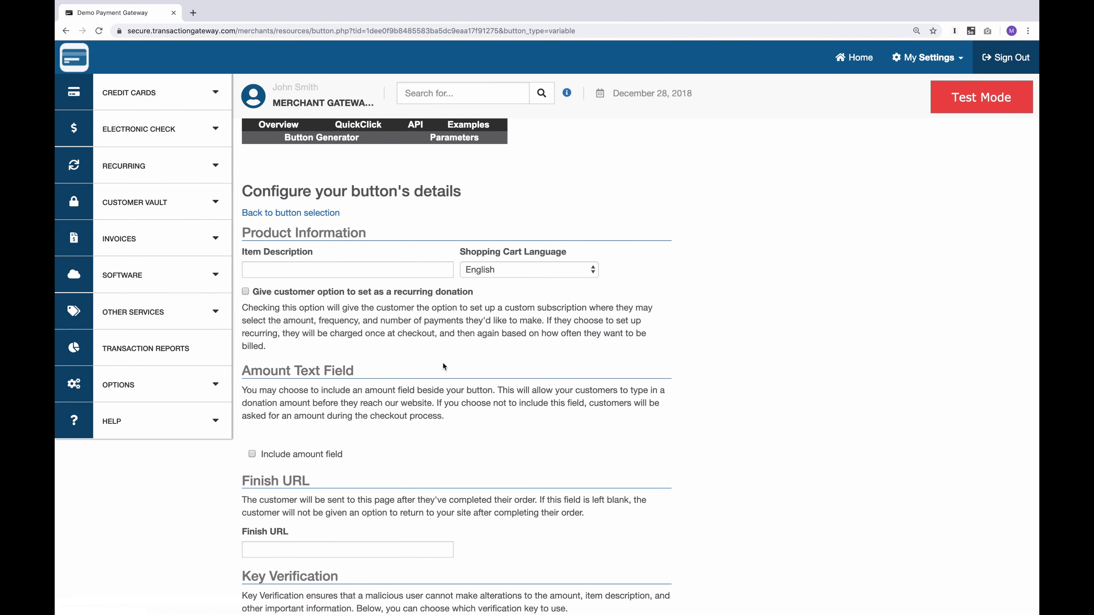
{"action": "left_click", "coordinate": [338, 274]}
{"action": "type", "text": "Donation"}
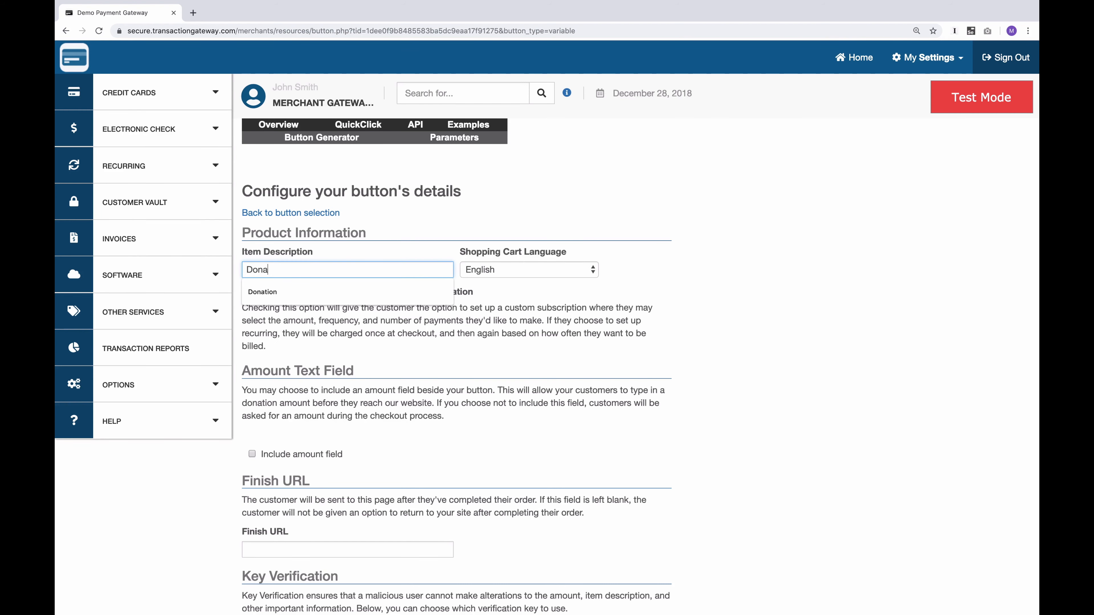
{"action": "left_click", "coordinate": [492, 327]}
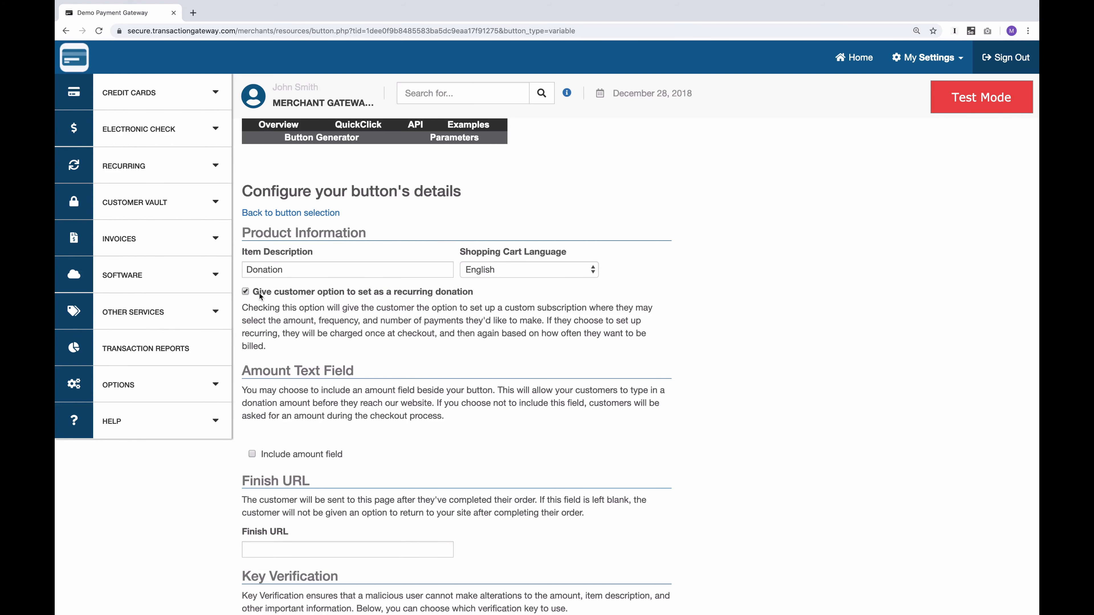
{"action": "left_click", "coordinate": [260, 293]}
{"action": "scroll", "coordinate": [301, 335], "scroll_direction": "down", "scroll_amount": 7}
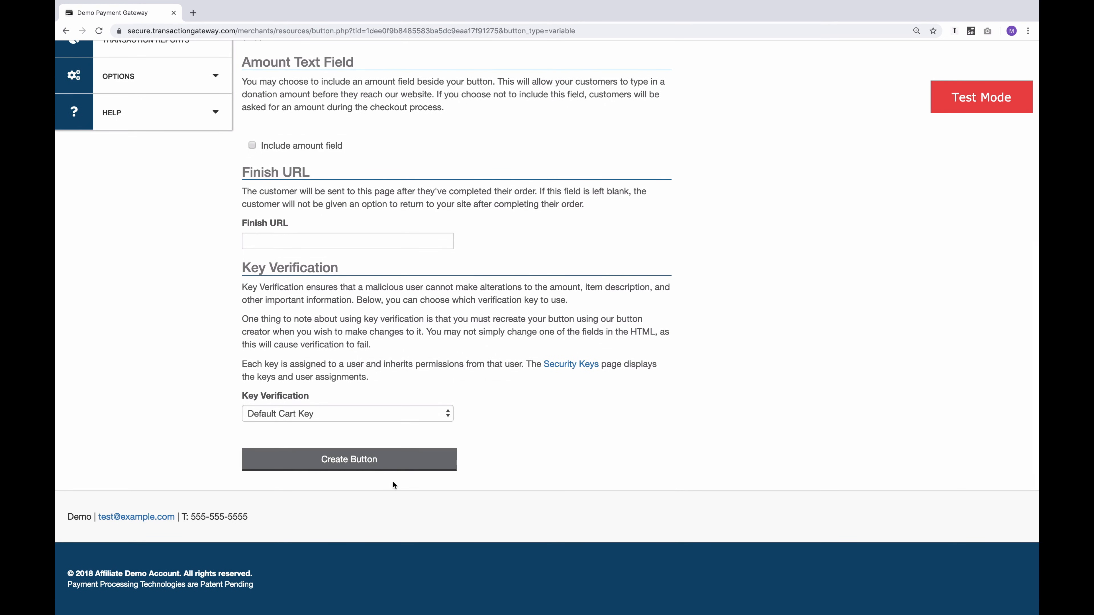
Create the donation button and select its generated HTML code, followed by its alternative link
{"action": "left_click", "coordinate": [391, 459]}
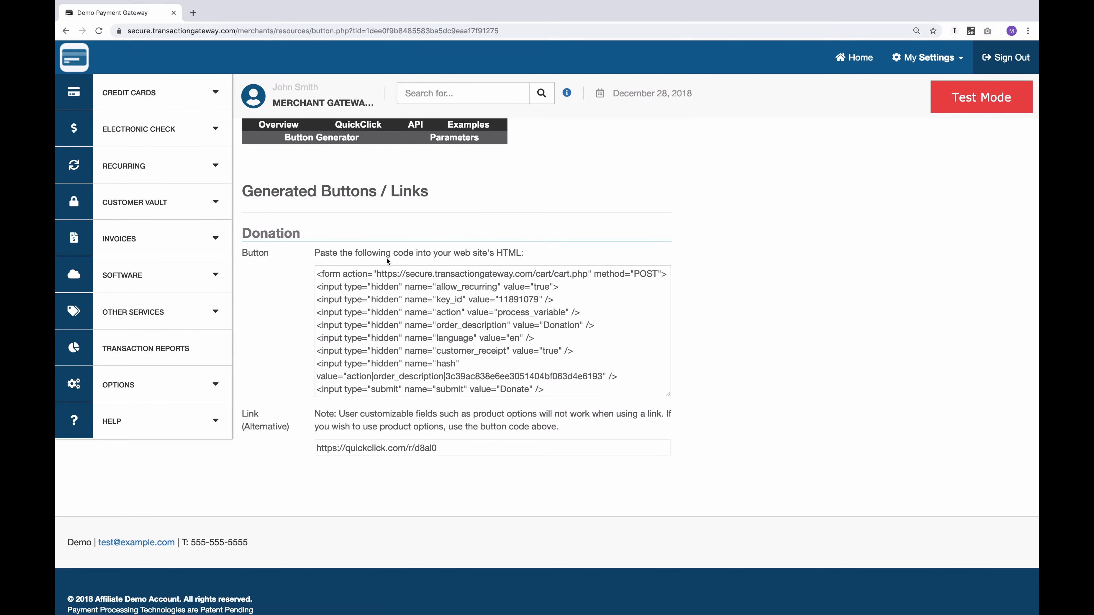
{"action": "left_click", "coordinate": [342, 310]}
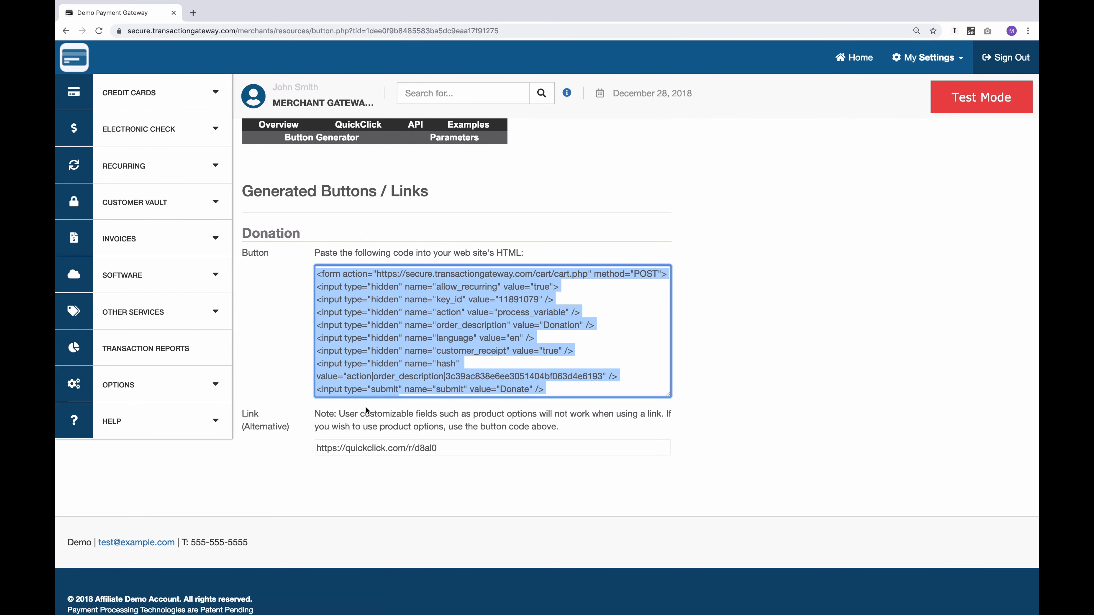
{"action": "left_click", "coordinate": [367, 452]}
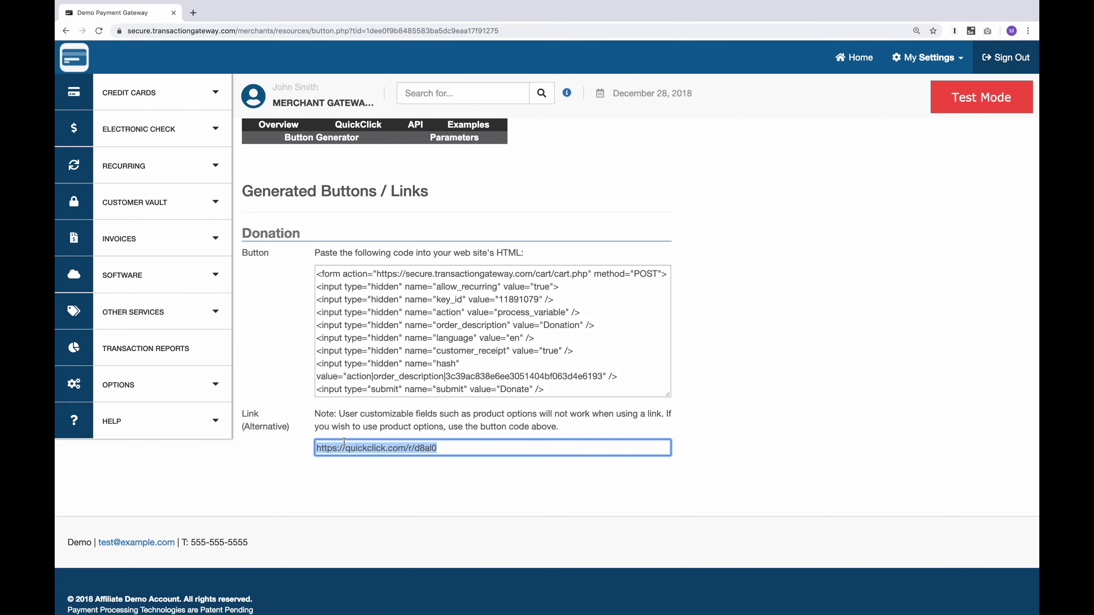
Create a recurring payments button that uses the subscription plan "The Plan"
{"action": "scroll", "coordinate": [399, 365], "scroll_direction": "down", "scroll_amount": 5}
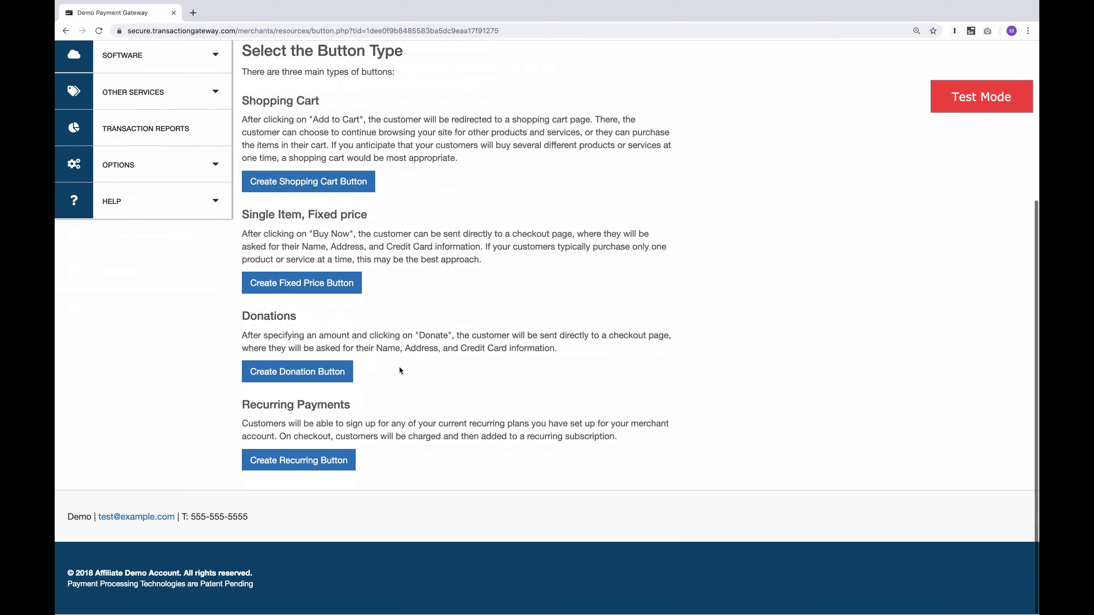
{"action": "left_click", "coordinate": [312, 468]}
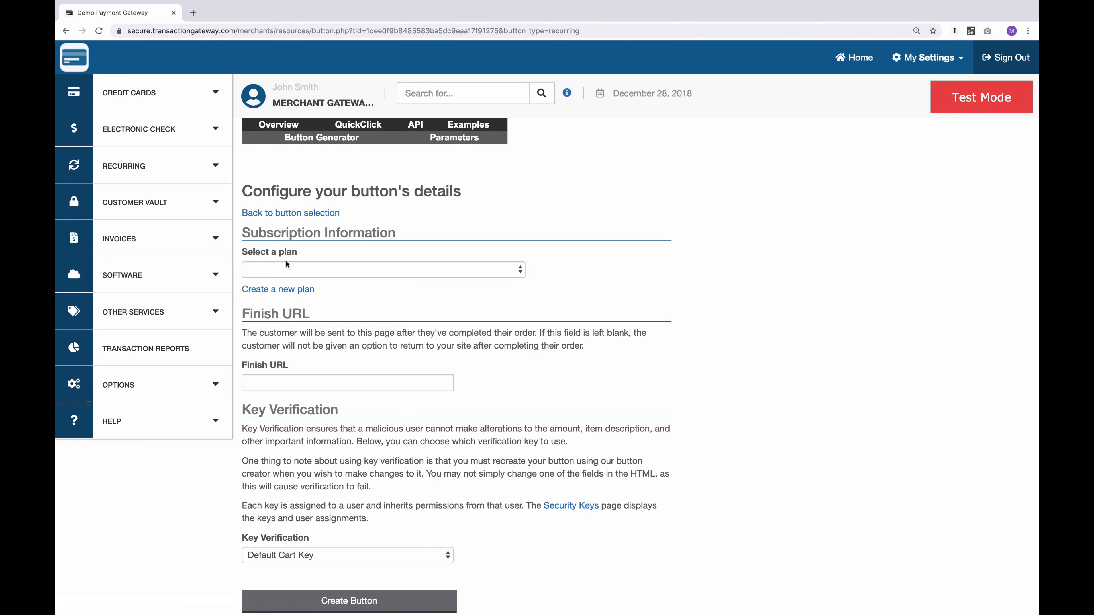
{"action": "left_click", "coordinate": [365, 270]}
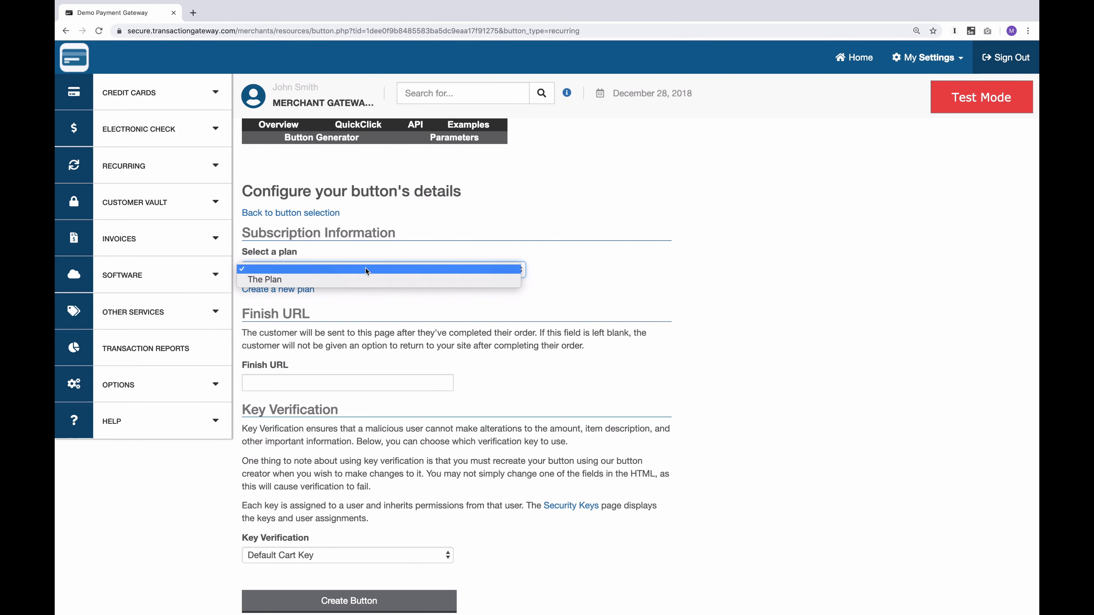
{"action": "left_click", "coordinate": [319, 277]}
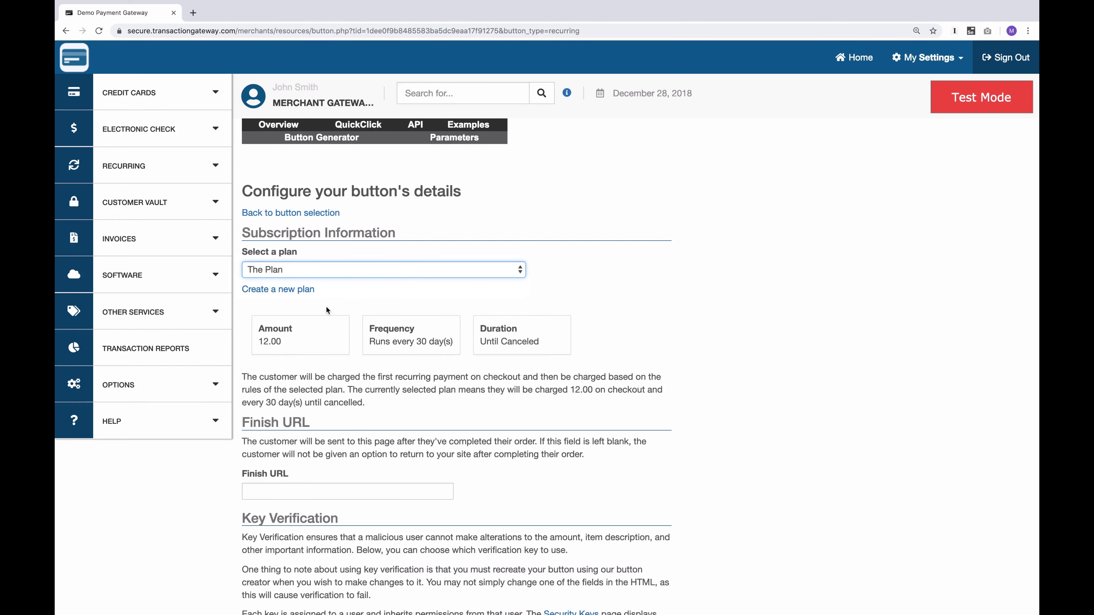
{"action": "left_click", "coordinate": [336, 301]}
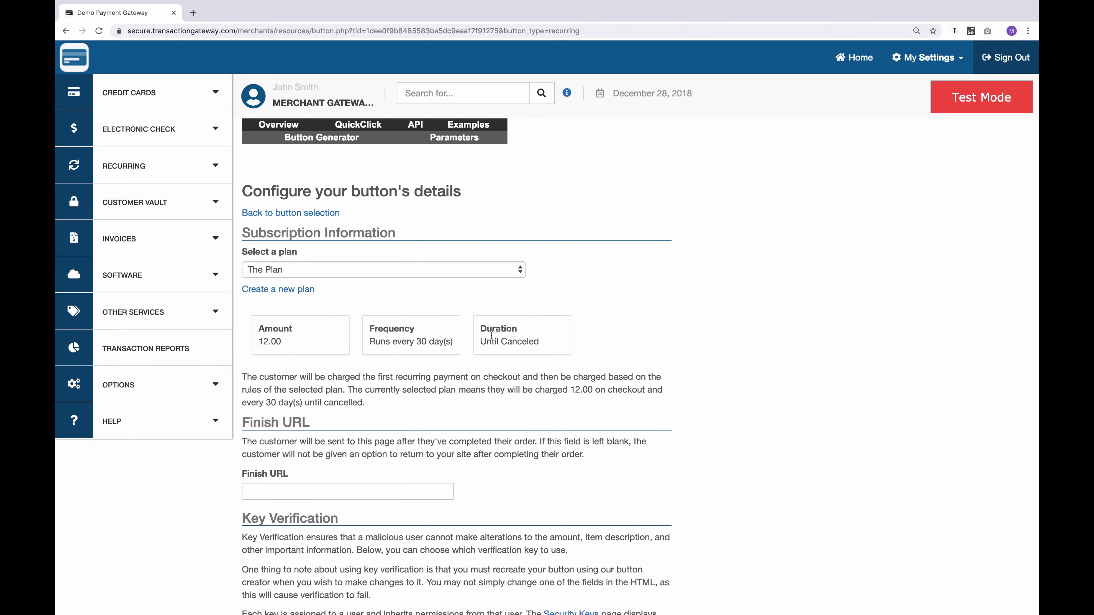
{"action": "scroll", "coordinate": [479, 406], "scroll_direction": "down", "scroll_amount": 5}
{"action": "left_click", "coordinate": [359, 461]}
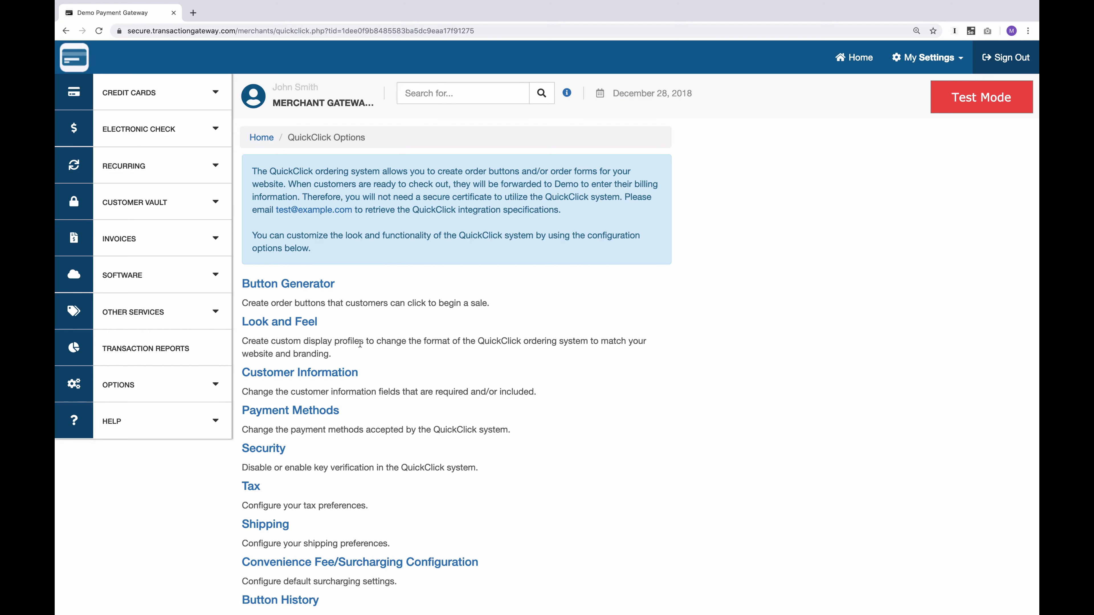
Add a new QuickClick display profile under Look and Feel and set its header text to "<h1>Hello</h1>"
{"action": "left_click", "coordinate": [277, 321]}
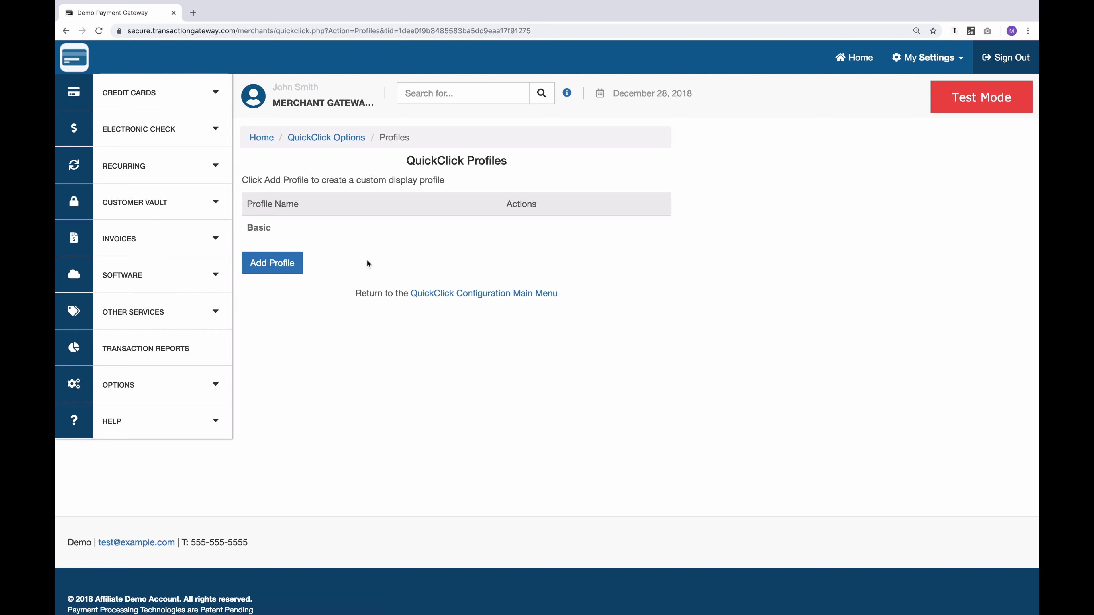
{"action": "left_click", "coordinate": [274, 268]}
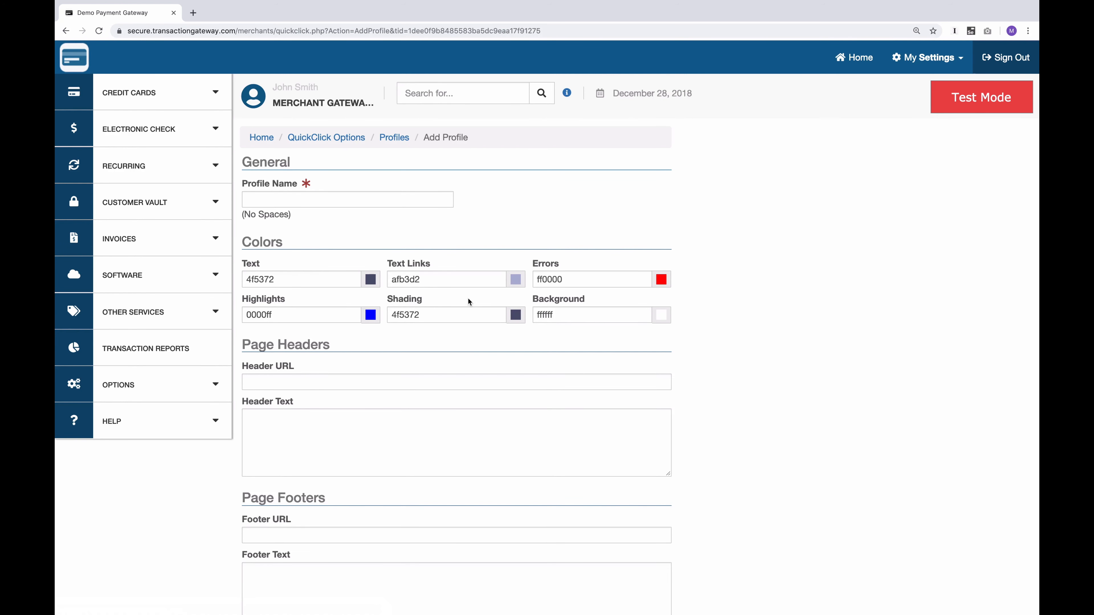
{"action": "scroll", "coordinate": [340, 379], "scroll_direction": "down", "scroll_amount": 4}
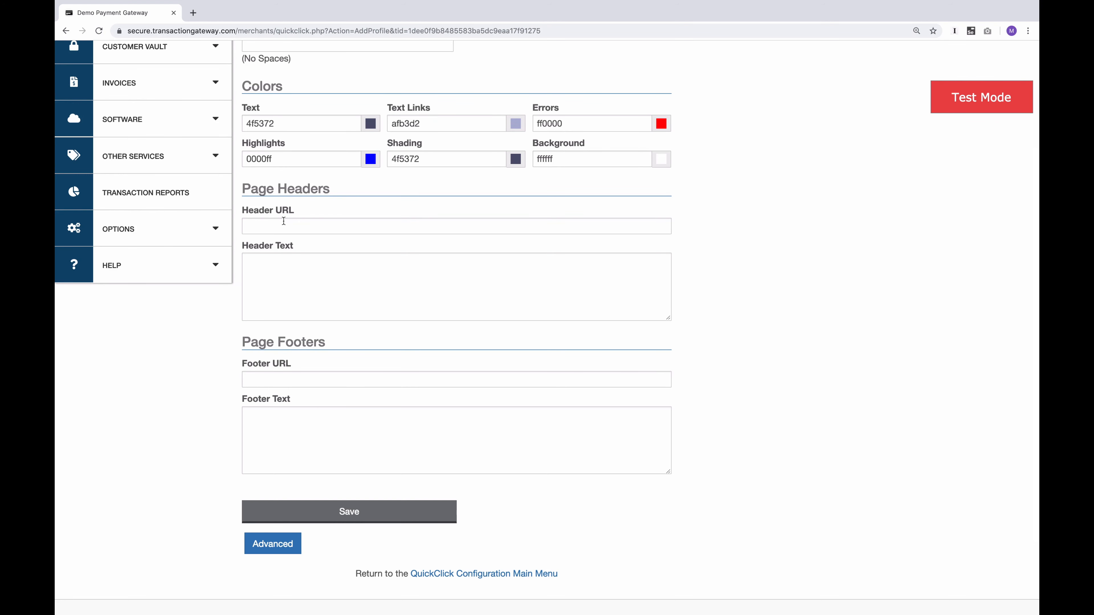
{"action": "left_click", "coordinate": [277, 297]}
{"action": "type", "text": "H"}
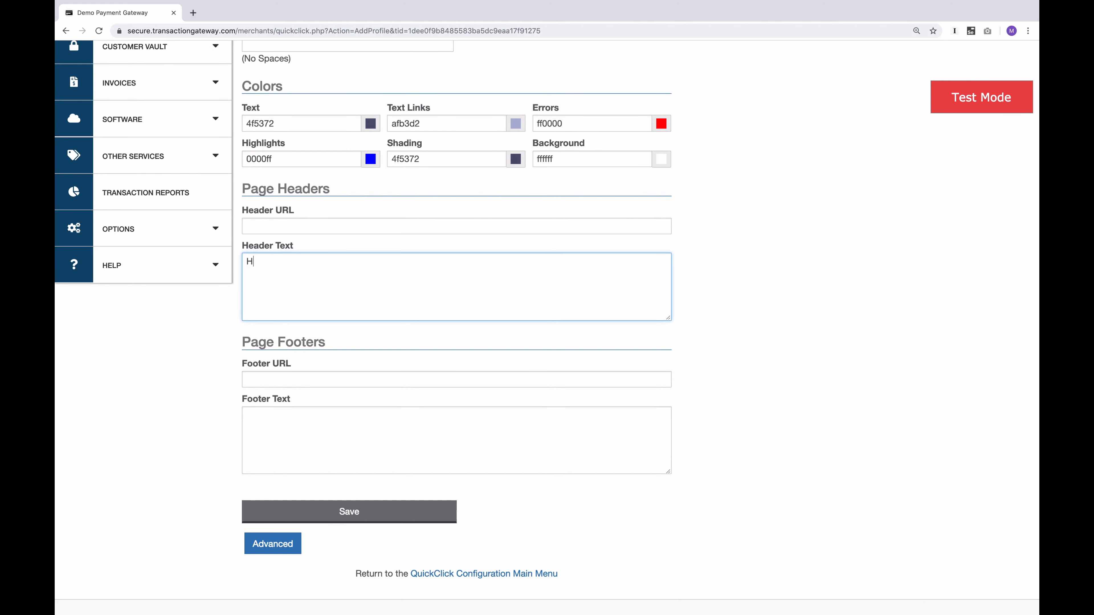
{"action": "type", "text": "ello"}
{"action": "type", "text": "<h1>"}
{"action": "type", "text": "</h1>"}
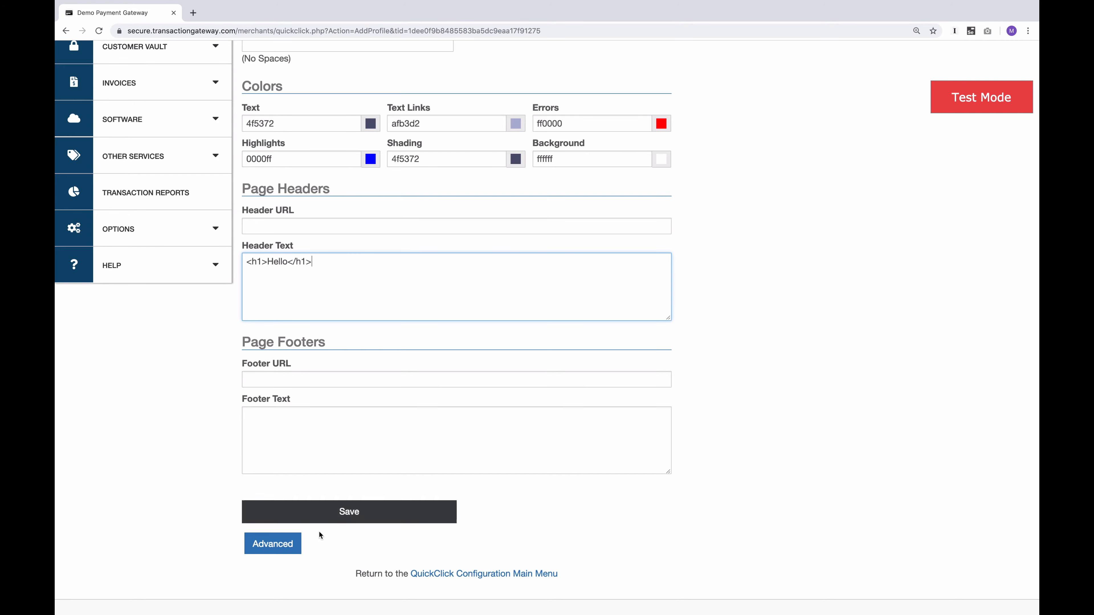
Save the display profile under the name Custom1 and make it the default profile
{"action": "left_click", "coordinate": [348, 516]}
{"action": "left_click", "coordinate": [461, 369]}
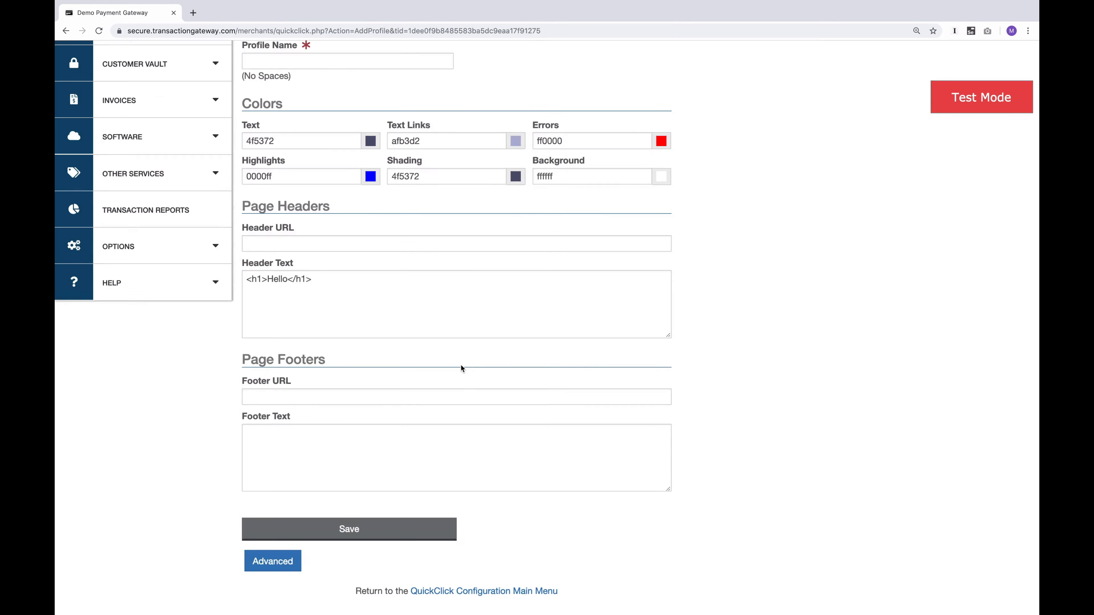
{"action": "left_click", "coordinate": [326, 202]}
{"action": "left_click", "coordinate": [310, 223]}
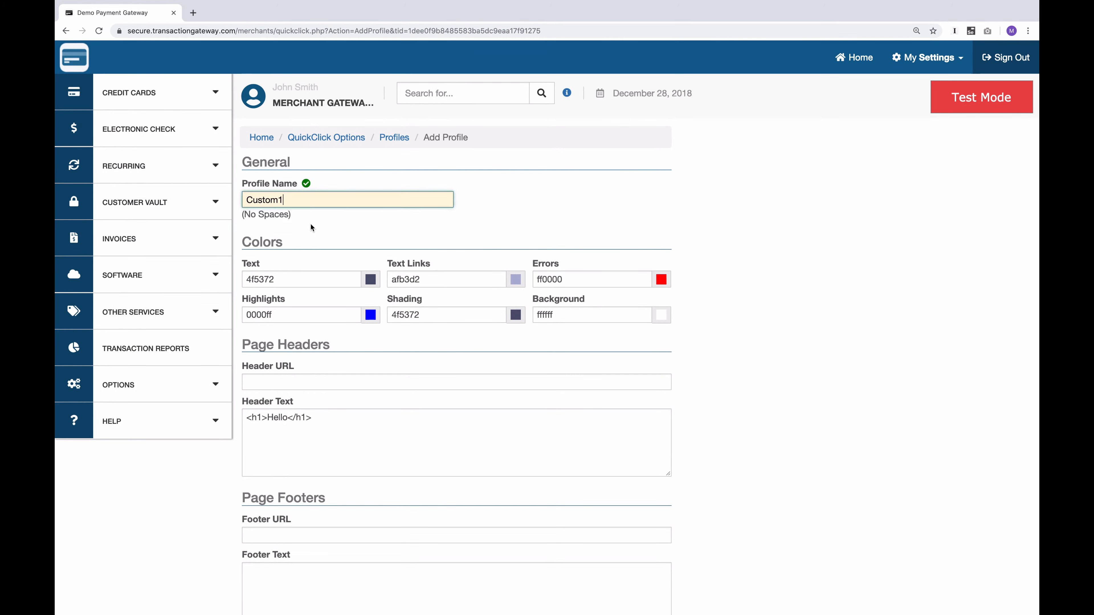
{"action": "scroll", "coordinate": [310, 224], "scroll_direction": "down", "scroll_amount": 10}
{"action": "left_click", "coordinate": [344, 403]}
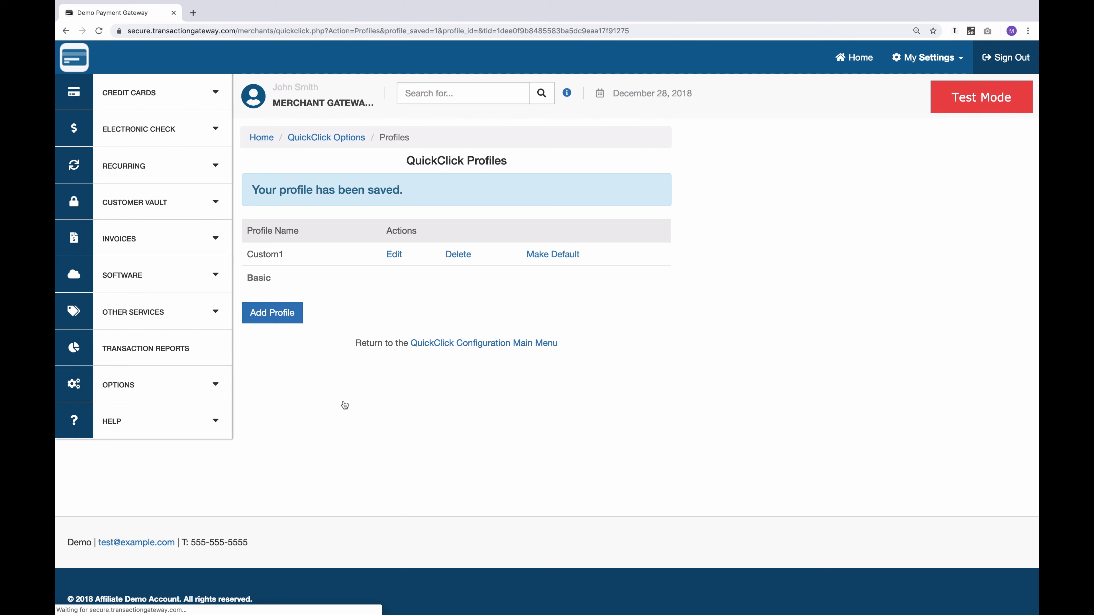
{"action": "left_click", "coordinate": [549, 255]}
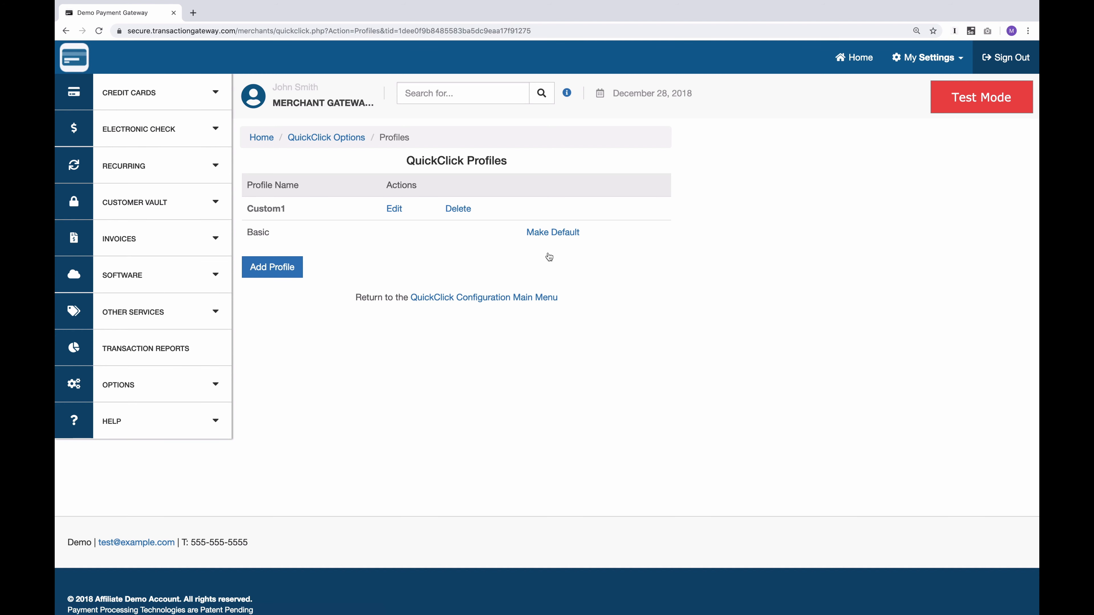
Examine the QuickClick customer information settings, including the shipping address options and the required, optional and hidden fields down to the custom Beans field
{"action": "left_click", "coordinate": [327, 139]}
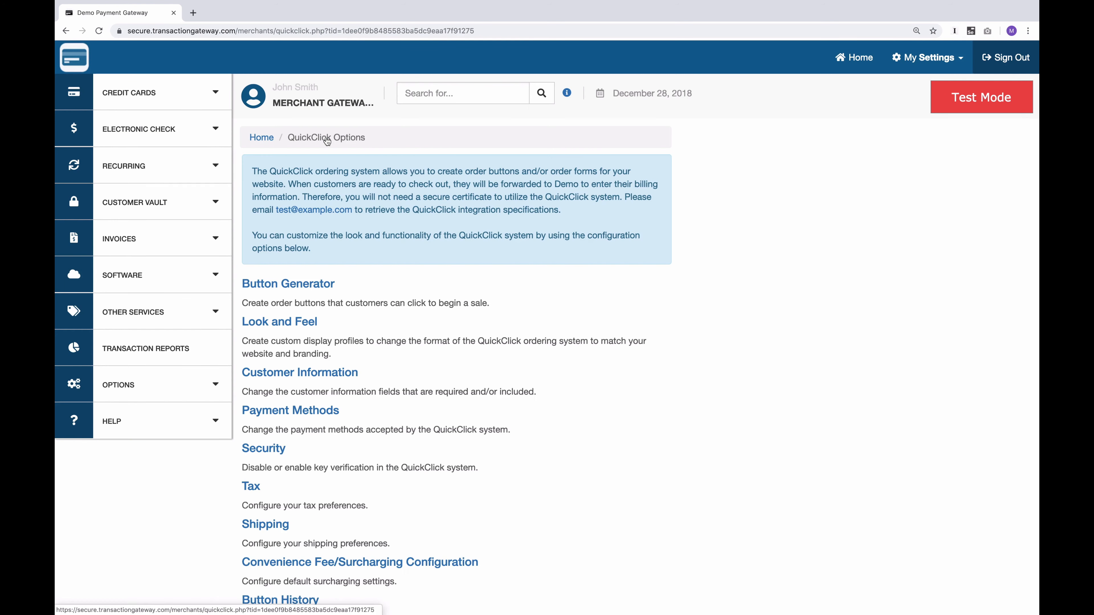
{"action": "left_click", "coordinate": [300, 371]}
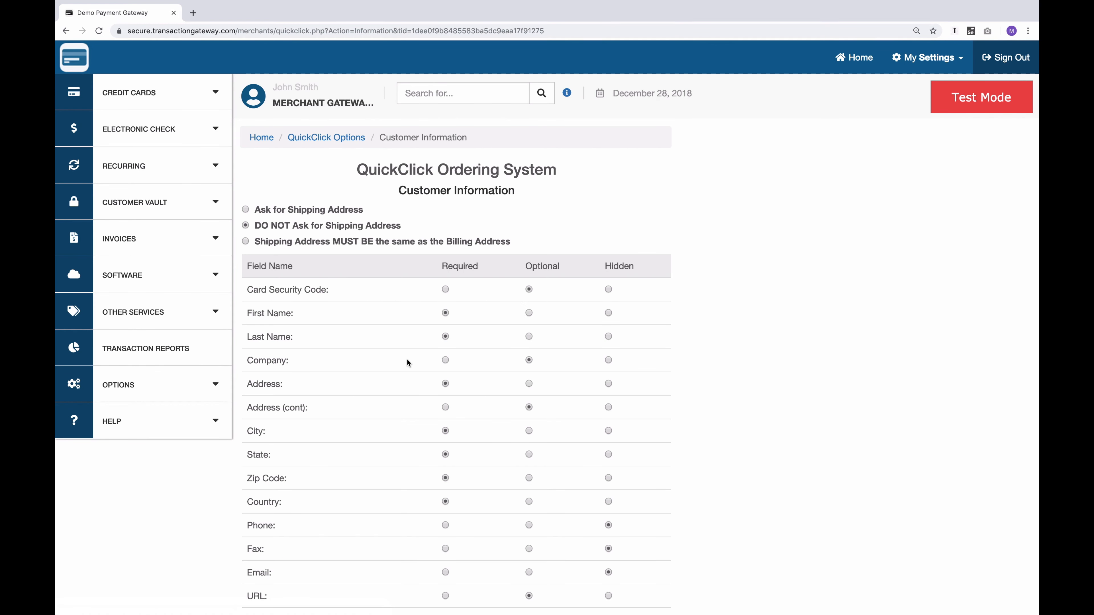
{"action": "scroll", "coordinate": [421, 474], "scroll_direction": "down", "scroll_amount": 4}
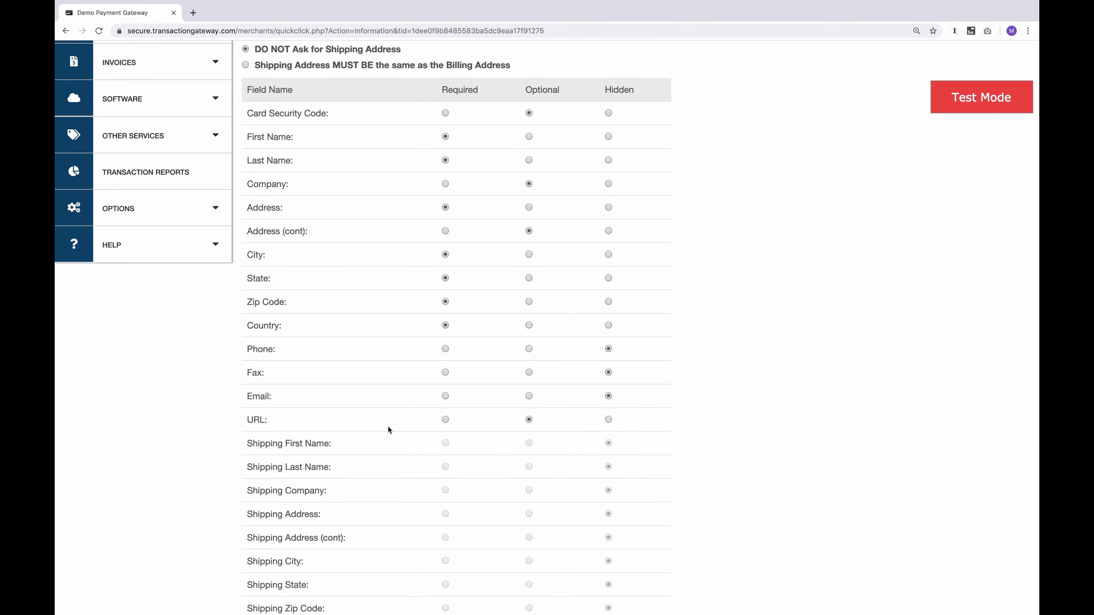
{"action": "scroll", "coordinate": [388, 426], "scroll_direction": "down", "scroll_amount": 4}
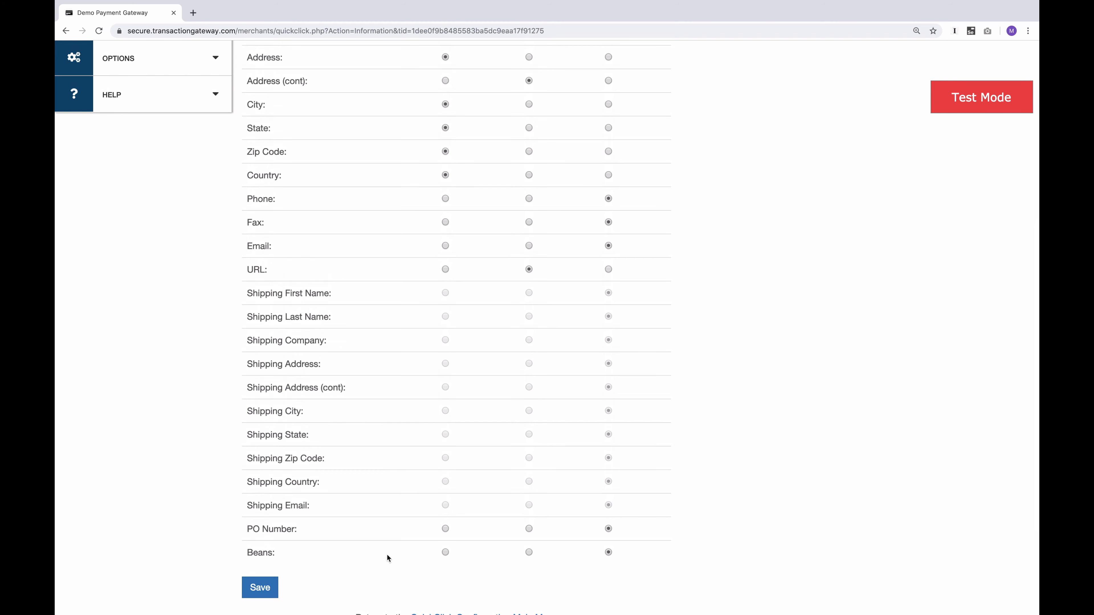
{"action": "double_click", "coordinate": [261, 551]}
{"action": "left_click", "coordinate": [314, 557]}
{"action": "scroll", "coordinate": [340, 444], "scroll_direction": "up", "scroll_amount": 1}
{"action": "scroll", "coordinate": [345, 432], "scroll_direction": "up", "scroll_amount": 7}
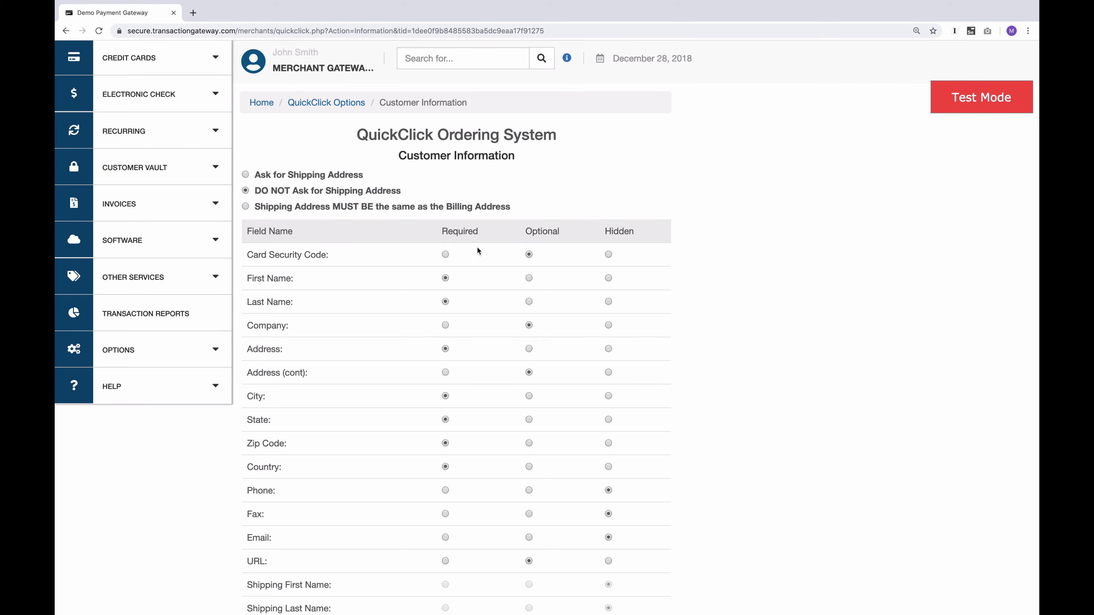
{"action": "scroll", "coordinate": [378, 401], "scroll_direction": "down", "scroll_amount": 9}
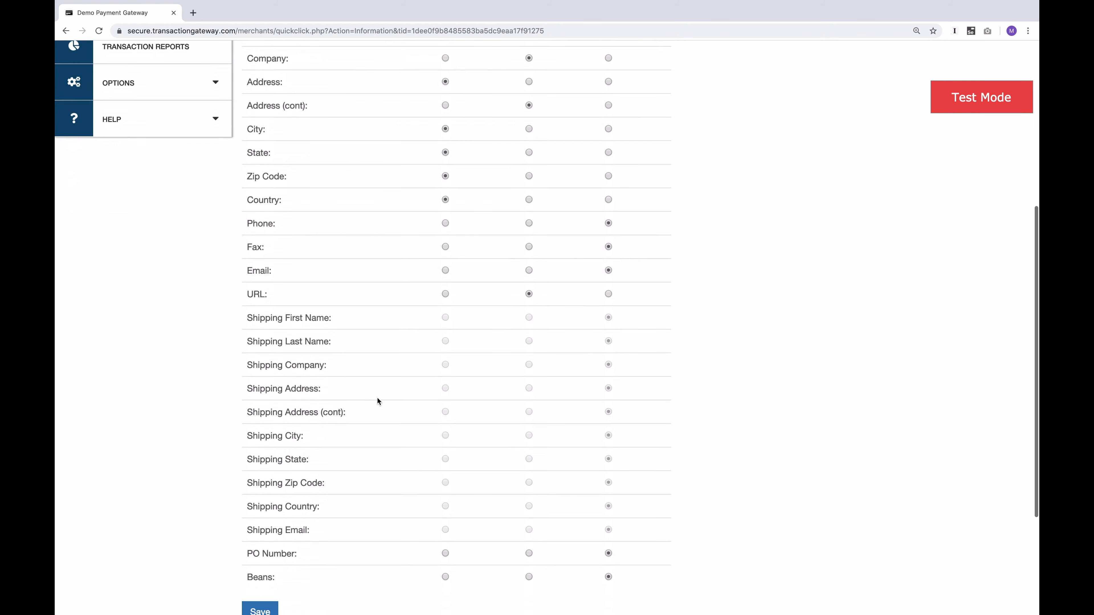
{"action": "scroll", "coordinate": [377, 400], "scroll_direction": "up", "scroll_amount": 6}
{"action": "scroll", "coordinate": [377, 397], "scroll_direction": "up", "scroll_amount": 5}
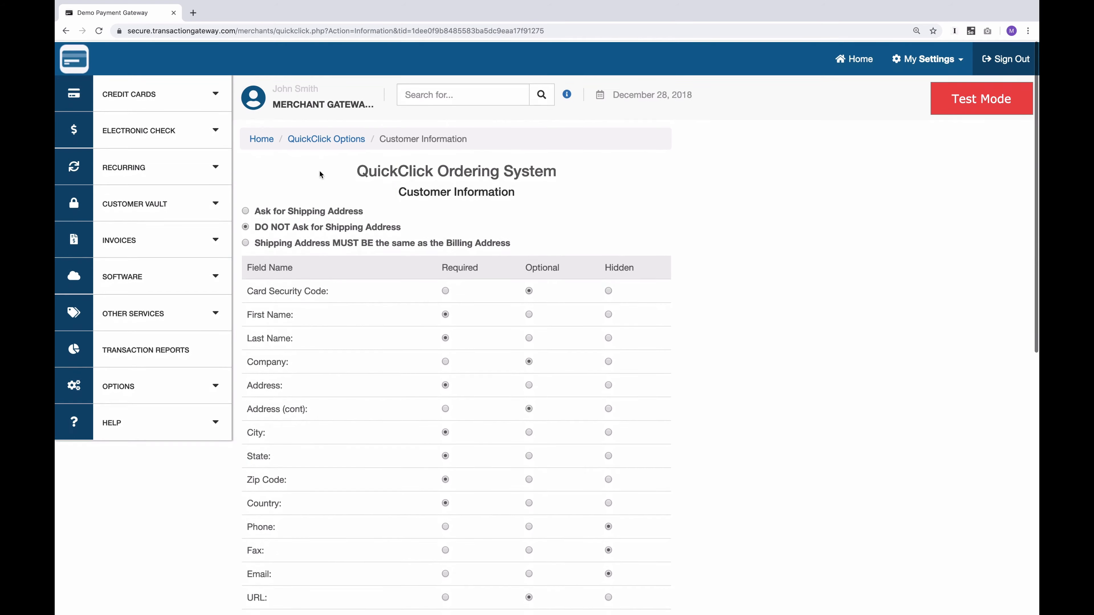
{"action": "left_click", "coordinate": [321, 140]}
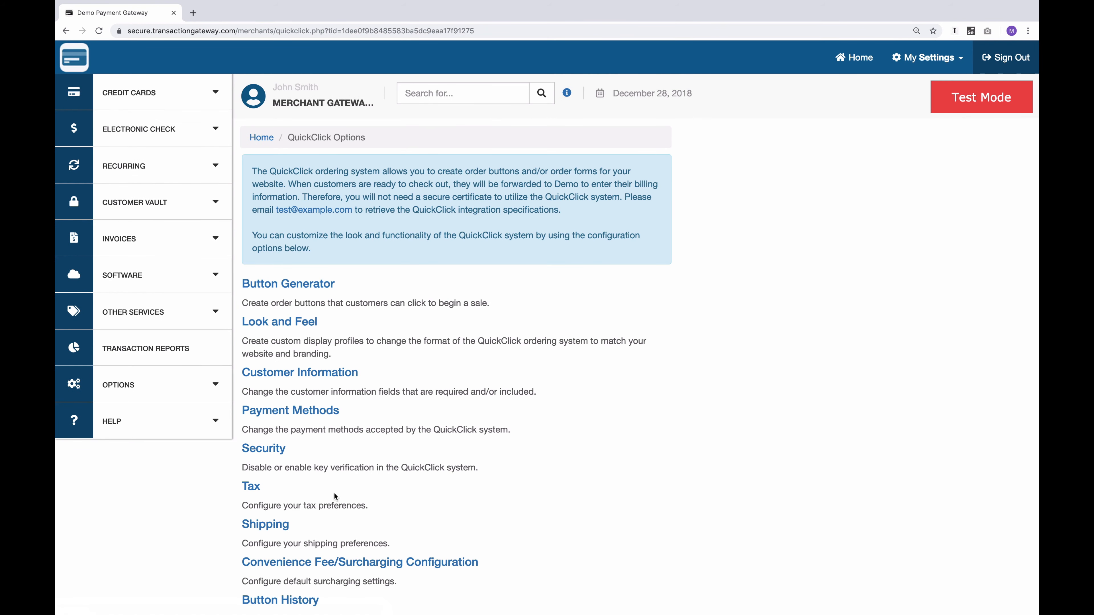
Review the payment methods accepted by QuickClick, followed by its key verification and CAPTCHA security settings
{"action": "left_click", "coordinate": [293, 409]}
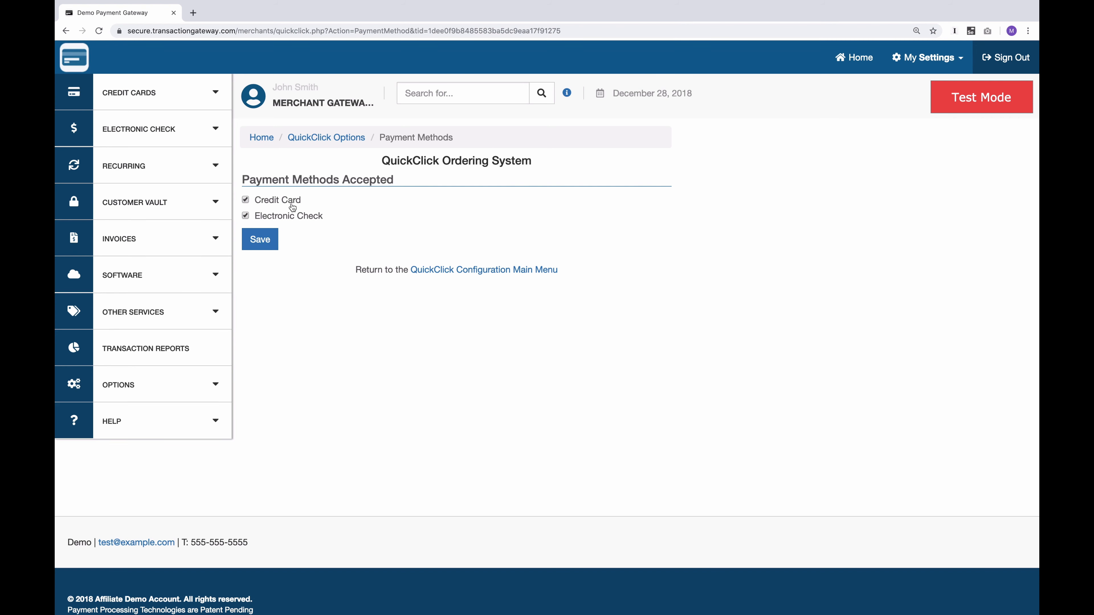
{"action": "left_click", "coordinate": [326, 137]}
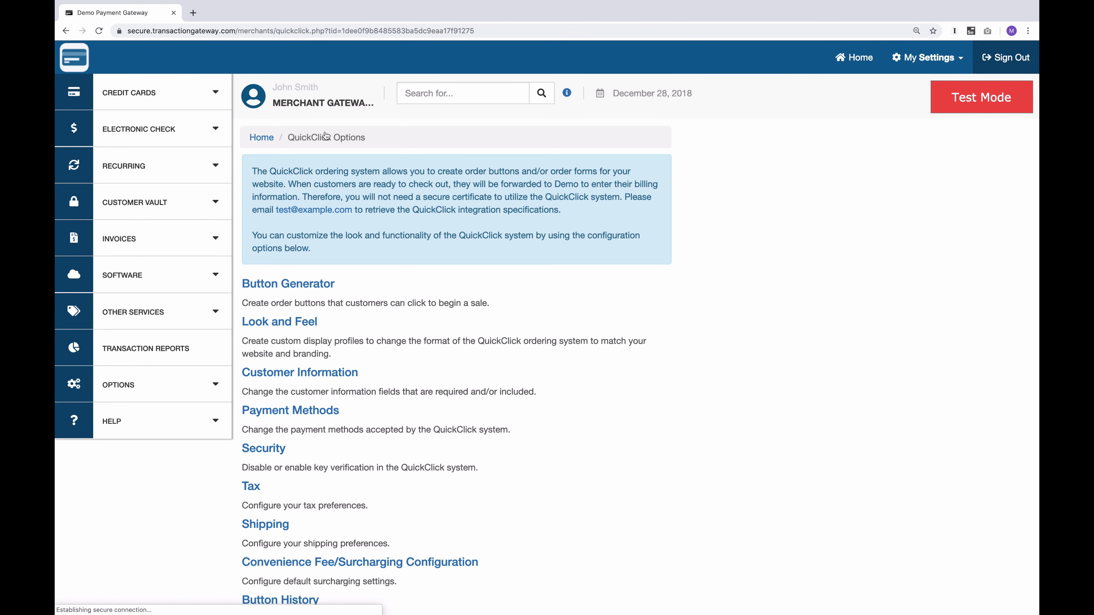
{"action": "left_click", "coordinate": [261, 449]}
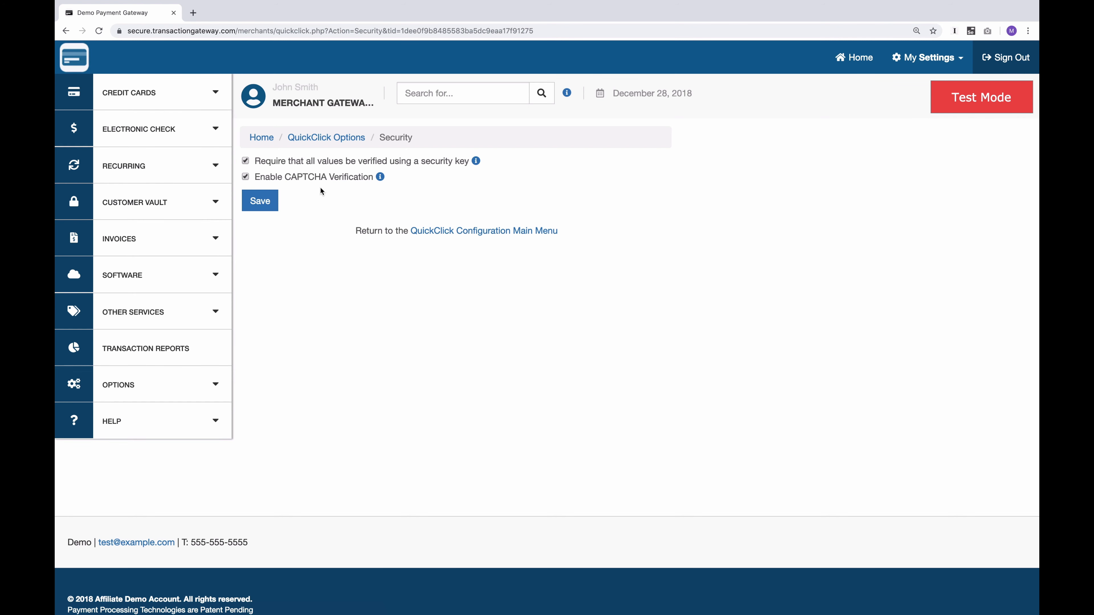
{"action": "mouse_move", "coordinate": [344, 183]}
{"action": "left_click", "coordinate": [327, 138]}
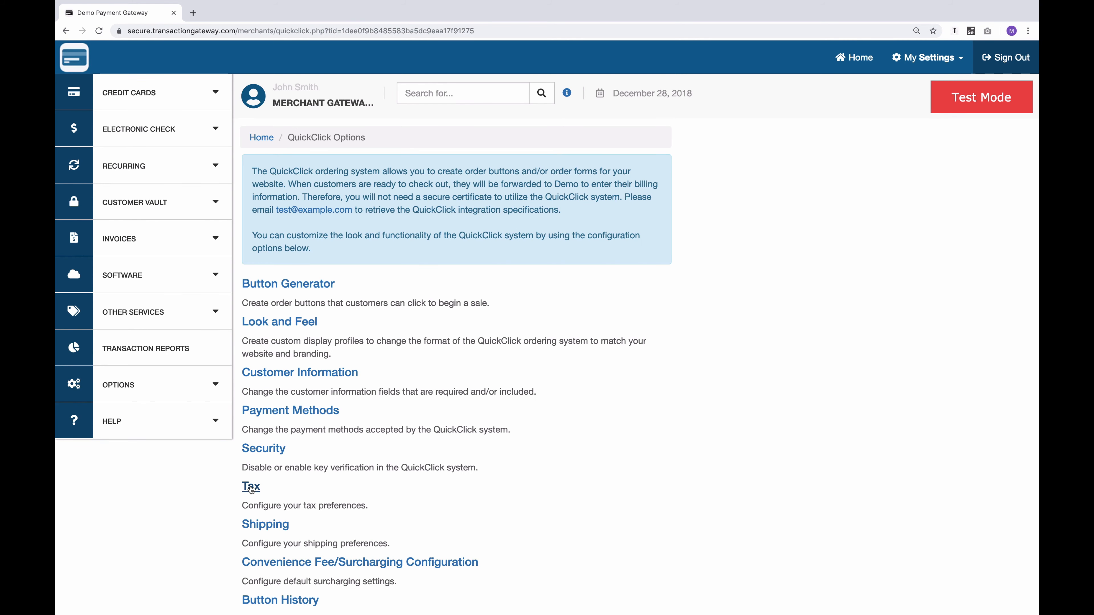
Add a tax rate of 3.50% for Massachusetts to the QuickClick tax preferences and save it
{"action": "left_click", "coordinate": [251, 487]}
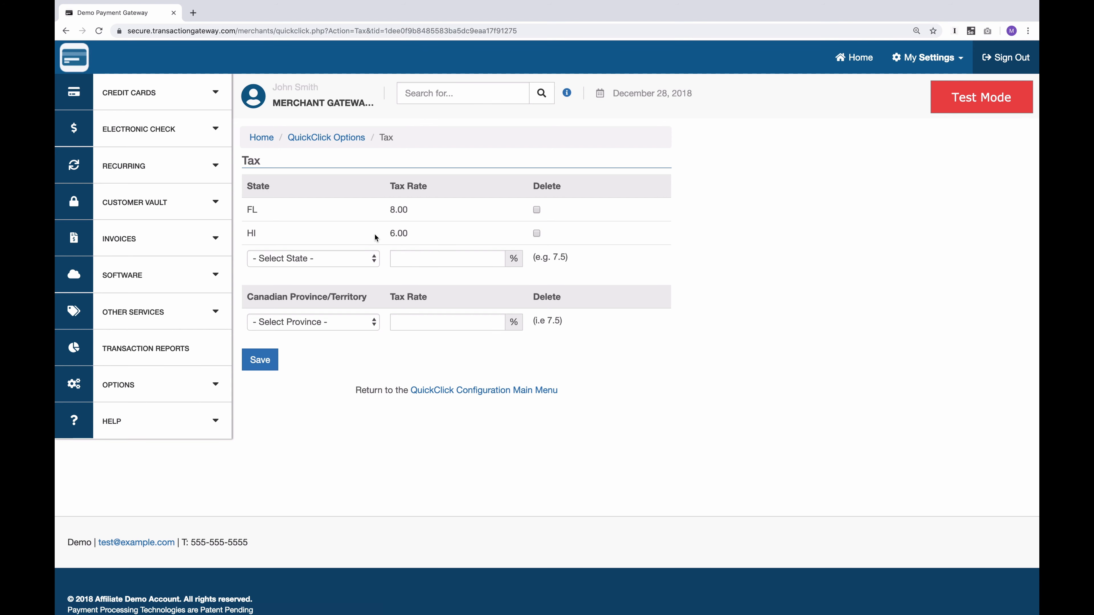
{"action": "left_click", "coordinate": [323, 260]}
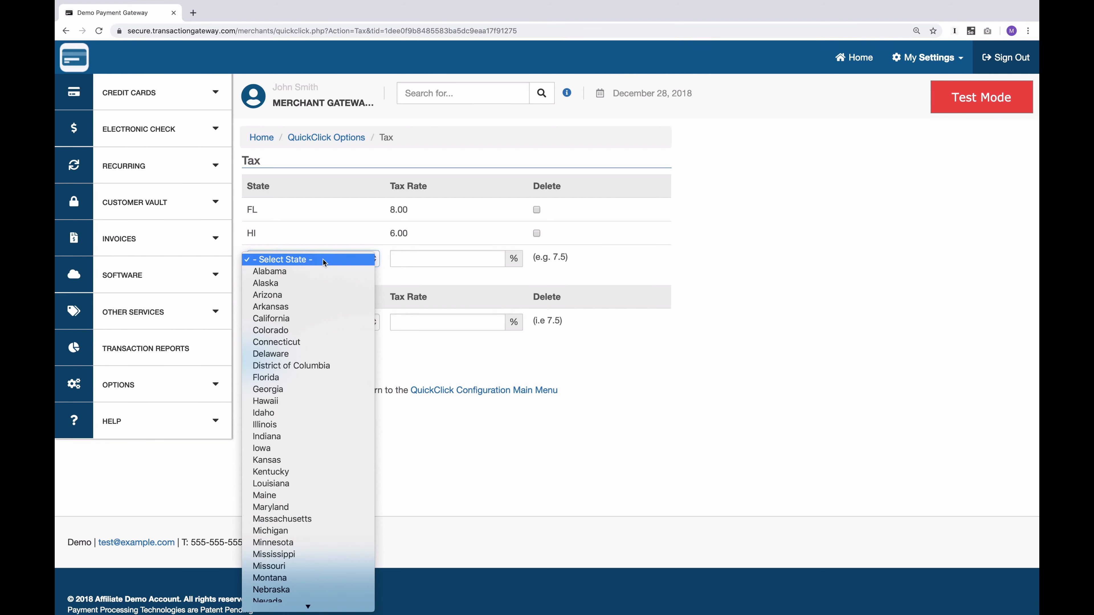
{"action": "left_click", "coordinate": [313, 518]}
{"action": "left_click", "coordinate": [431, 258]}
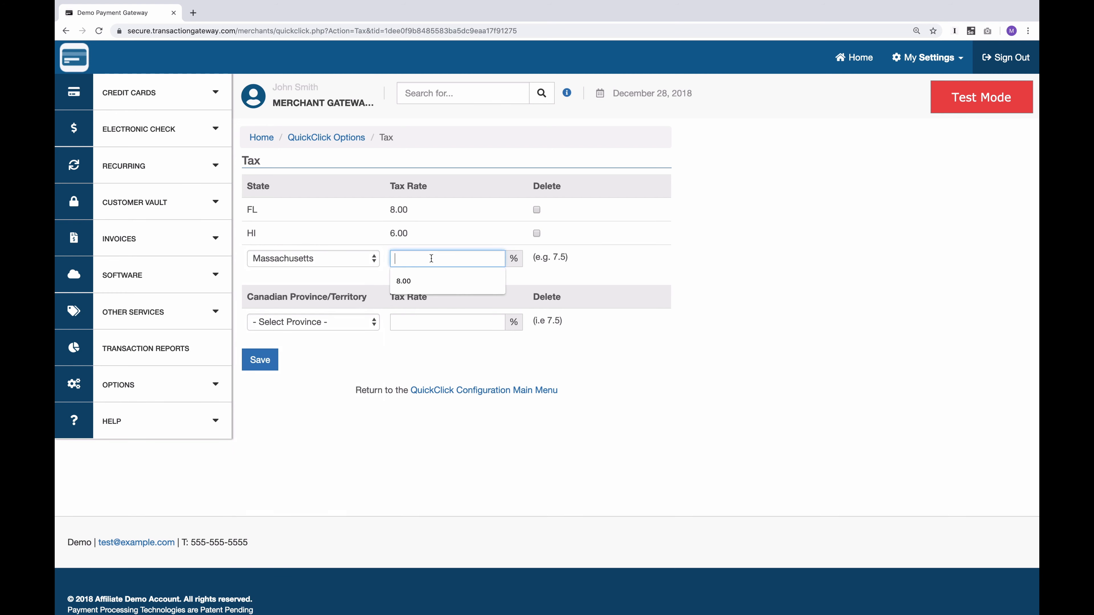
{"action": "type", "text": "3.50"}
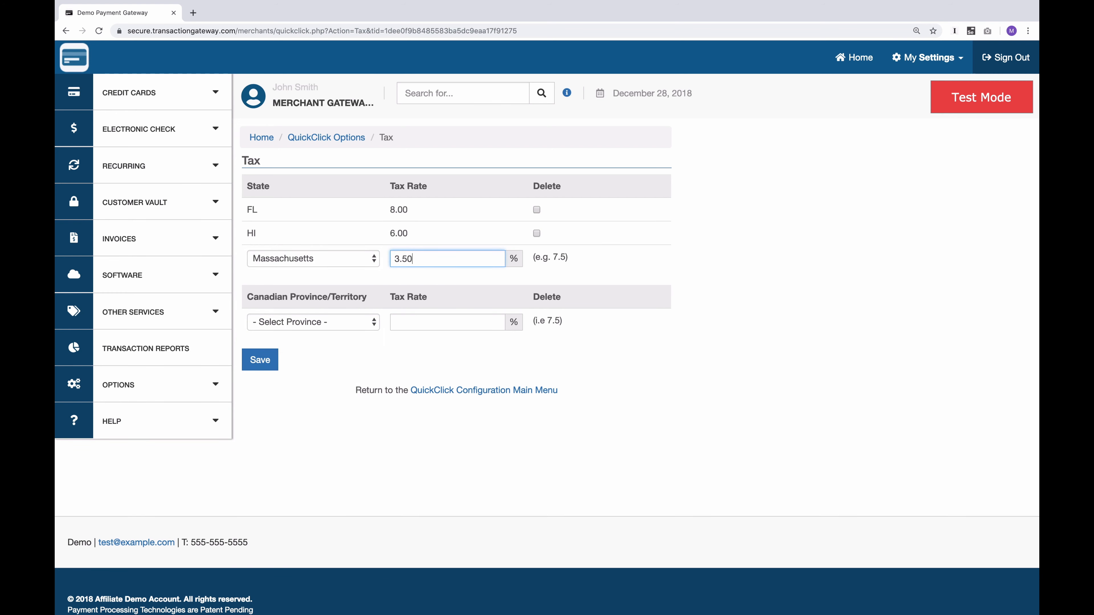
{"action": "left_click", "coordinate": [247, 364]}
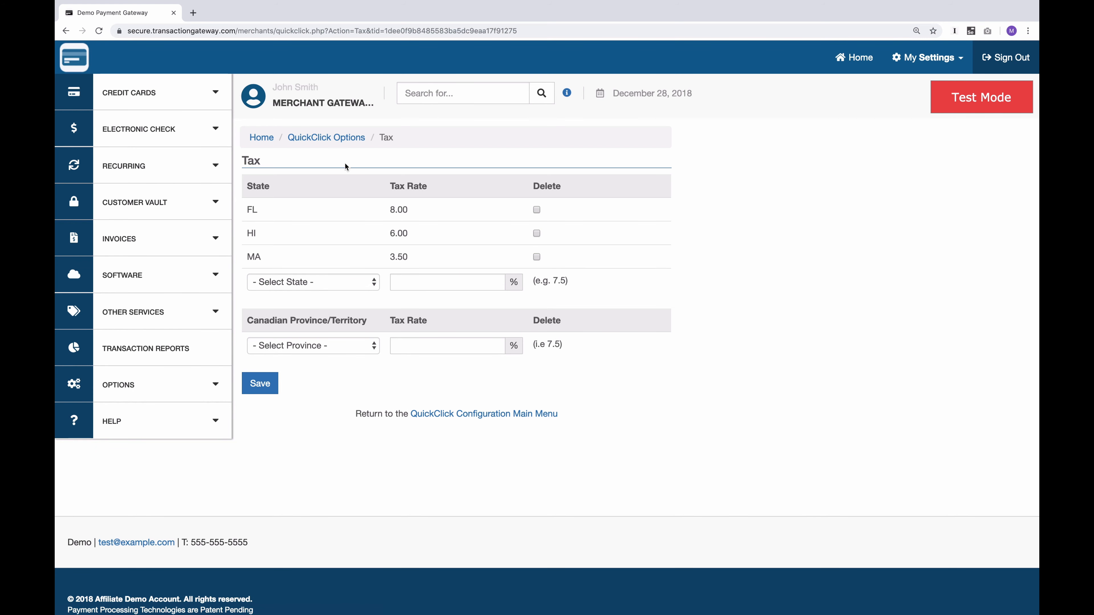
Review the QuickClick shipping preferences, covering the rate thresholds and shipping type mark-ups, and return to the QuickClick options
{"action": "left_click", "coordinate": [331, 138]}
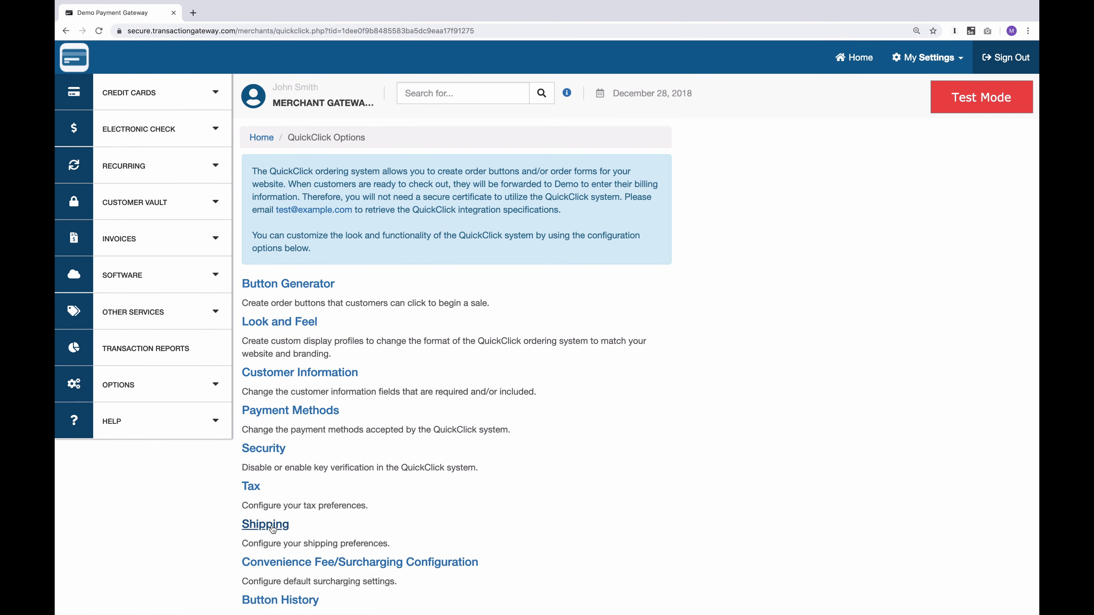
{"action": "left_click", "coordinate": [271, 526]}
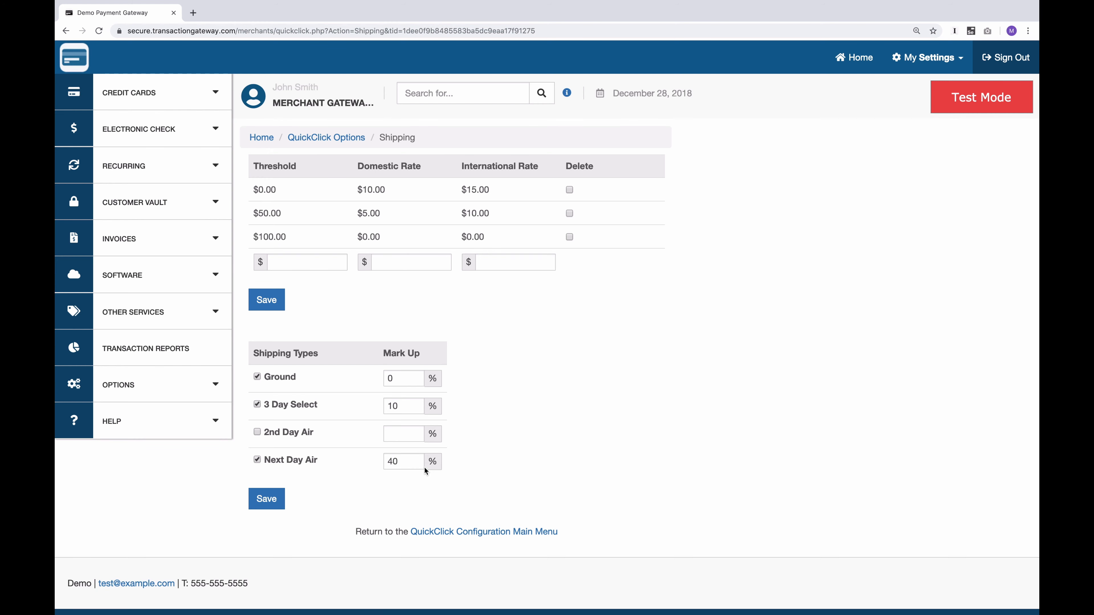
{"action": "left_click", "coordinate": [356, 138]}
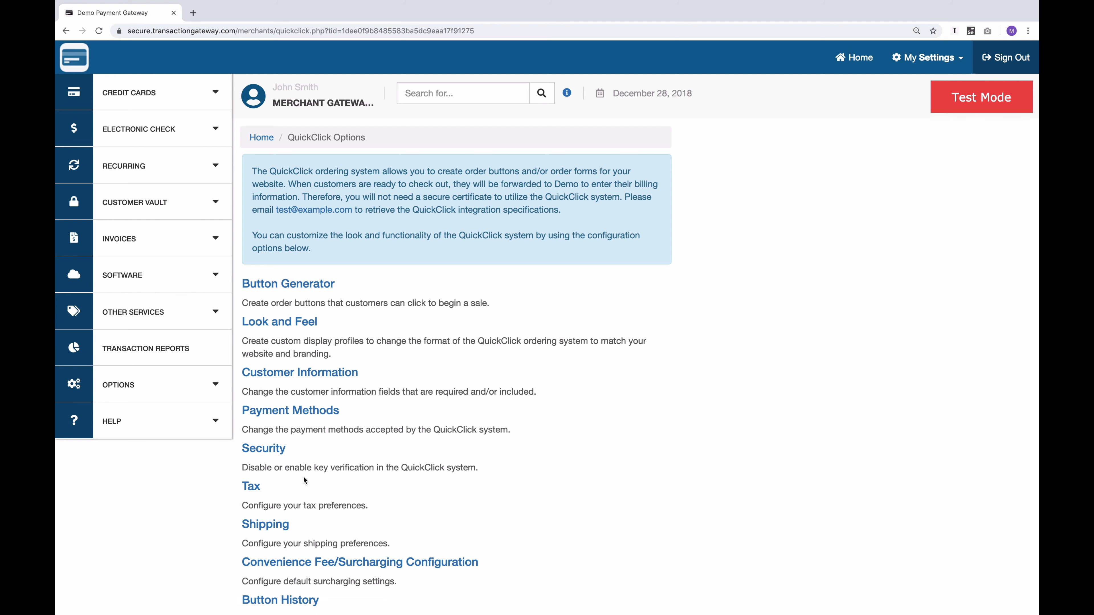
Review the default surcharge types and checkout display options in the Convenience Fee/Surcharging settings, and return to the QuickClick options
{"action": "left_click", "coordinate": [283, 561]}
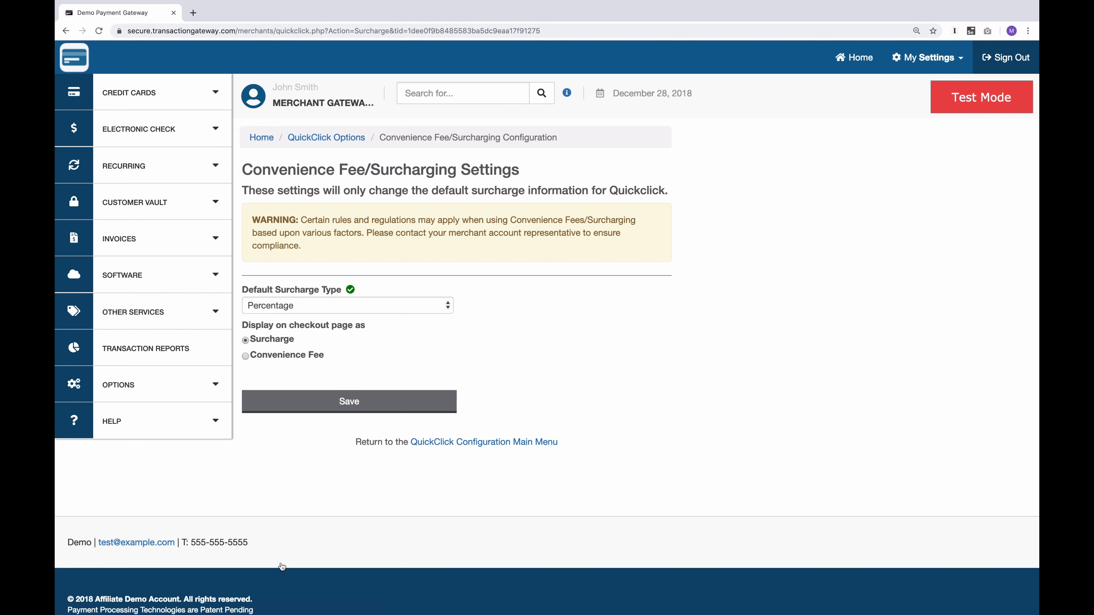
{"action": "left_click", "coordinate": [358, 305]}
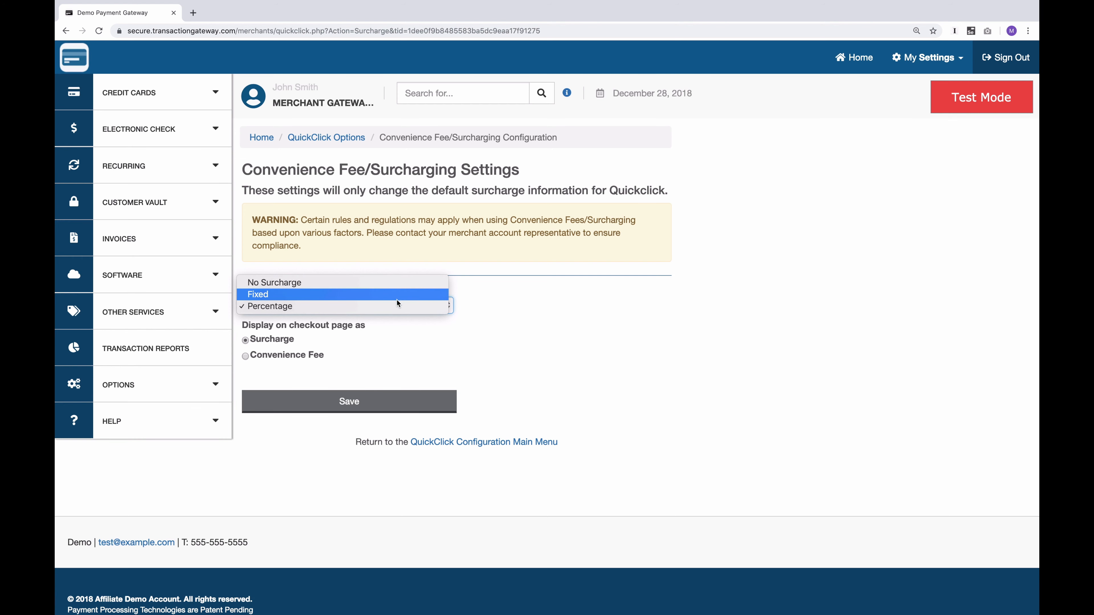
{"action": "left_click", "coordinate": [469, 343]}
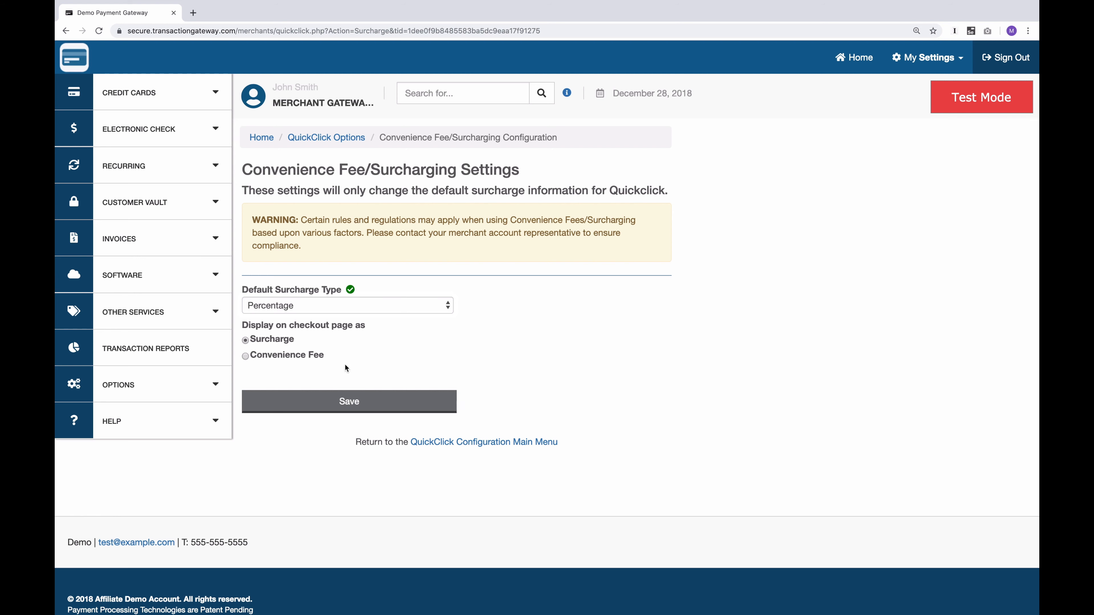
{"action": "left_click", "coordinate": [272, 356]}
{"action": "left_click", "coordinate": [280, 356]}
{"action": "left_click", "coordinate": [316, 138]}
Open the QuickClick button history and view the HTML code and link of the 9:20 PM fixed-price Testing Product button
{"action": "scroll", "coordinate": [309, 492], "scroll_direction": "down", "scroll_amount": 2}
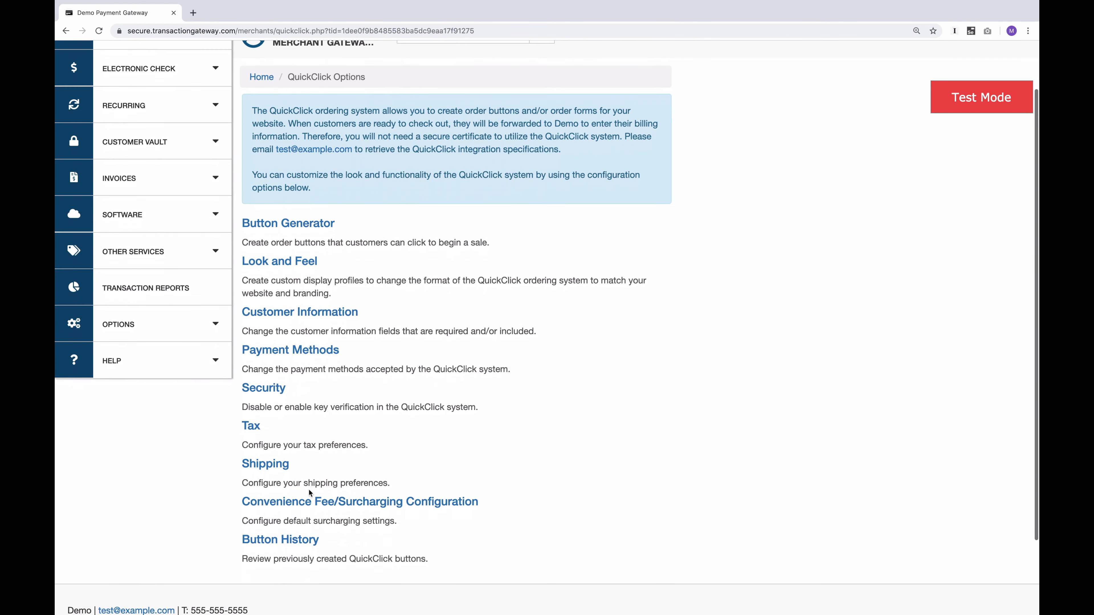
{"action": "left_click", "coordinate": [282, 540]}
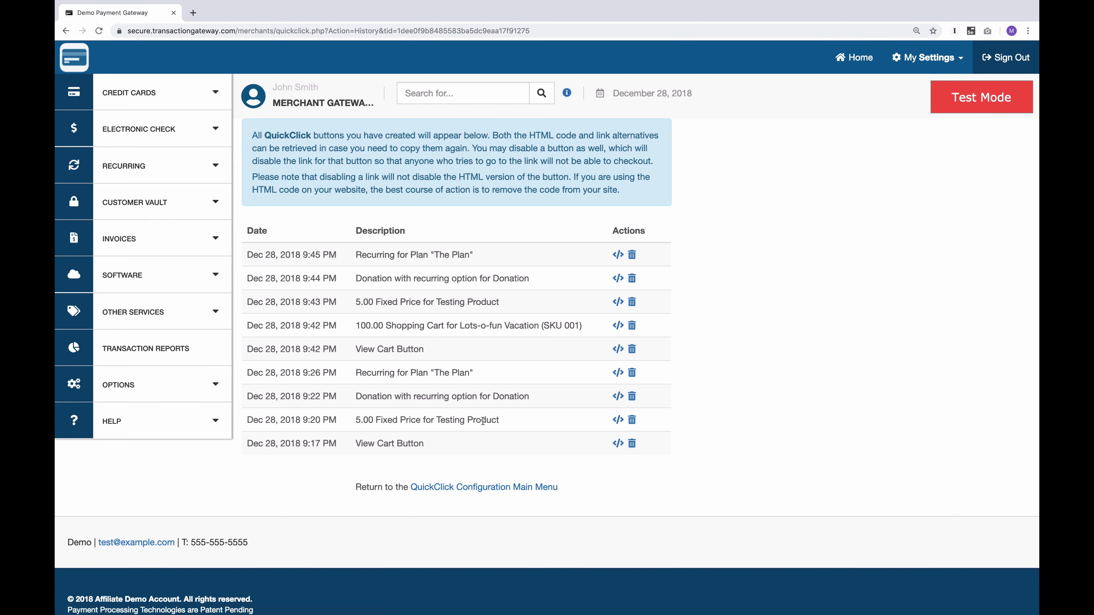
{"action": "left_click_drag", "start_coordinate": [485, 420], "coordinate": [453, 421]}
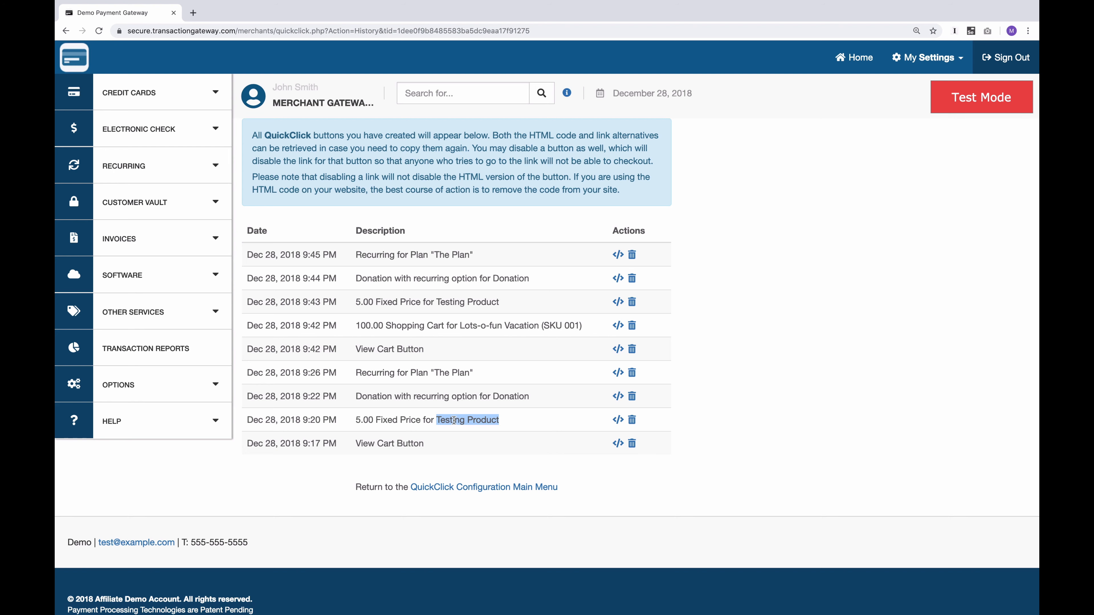
{"action": "mouse_move", "coordinate": [374, 420]}
{"action": "left_mouse_down"}
{"action": "mouse_move", "coordinate": [420, 420]}
{"action": "mouse_move", "coordinate": [369, 421]}
{"action": "left_mouse_up"}
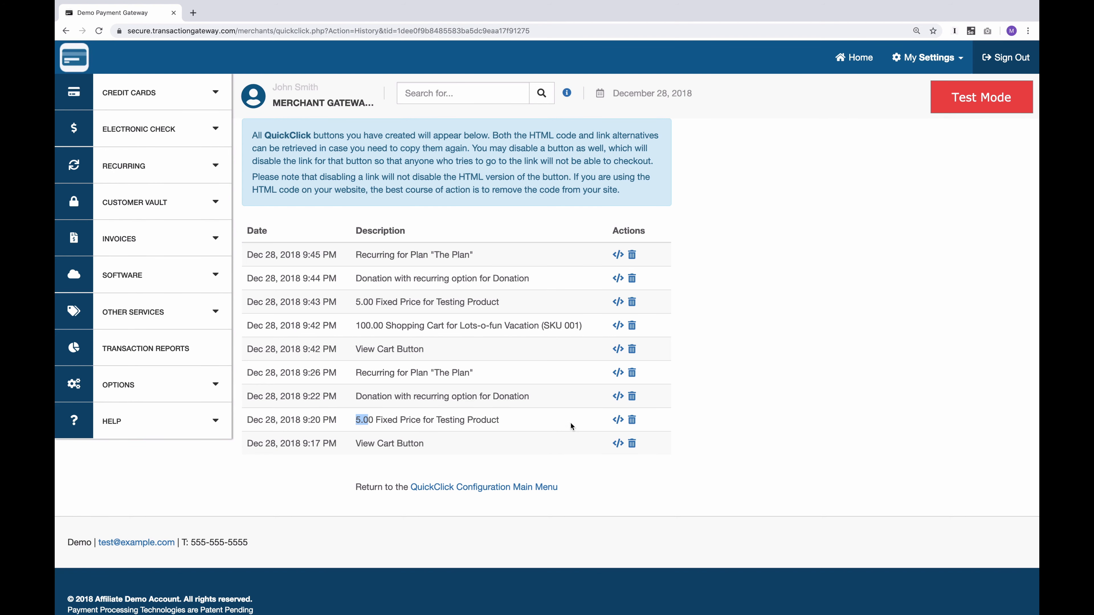
{"action": "left_click", "coordinate": [618, 420]}
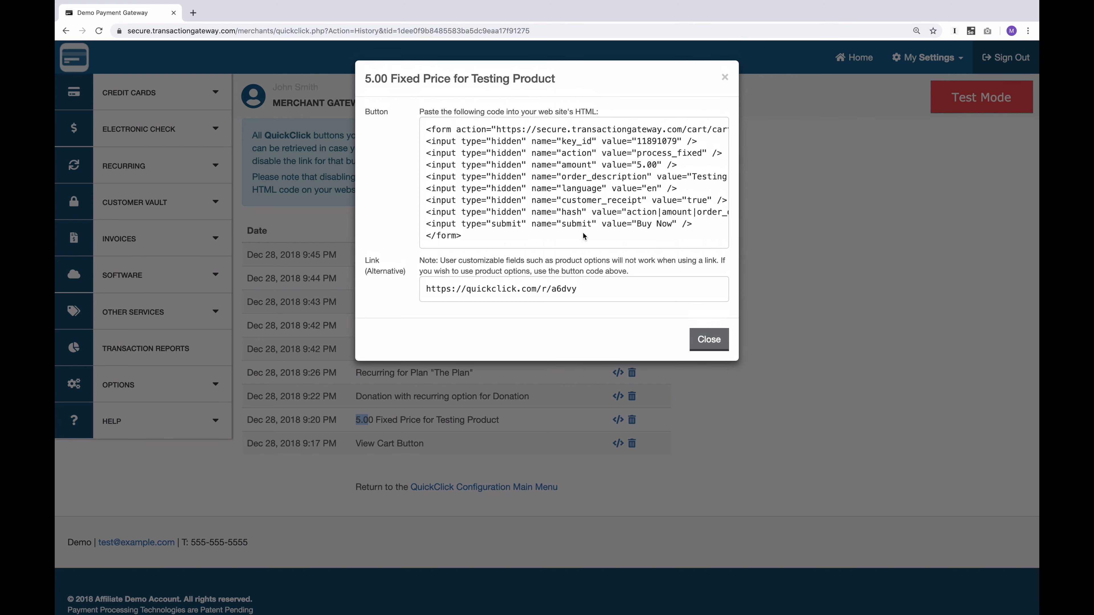
{"action": "left_click", "coordinate": [708, 339]}
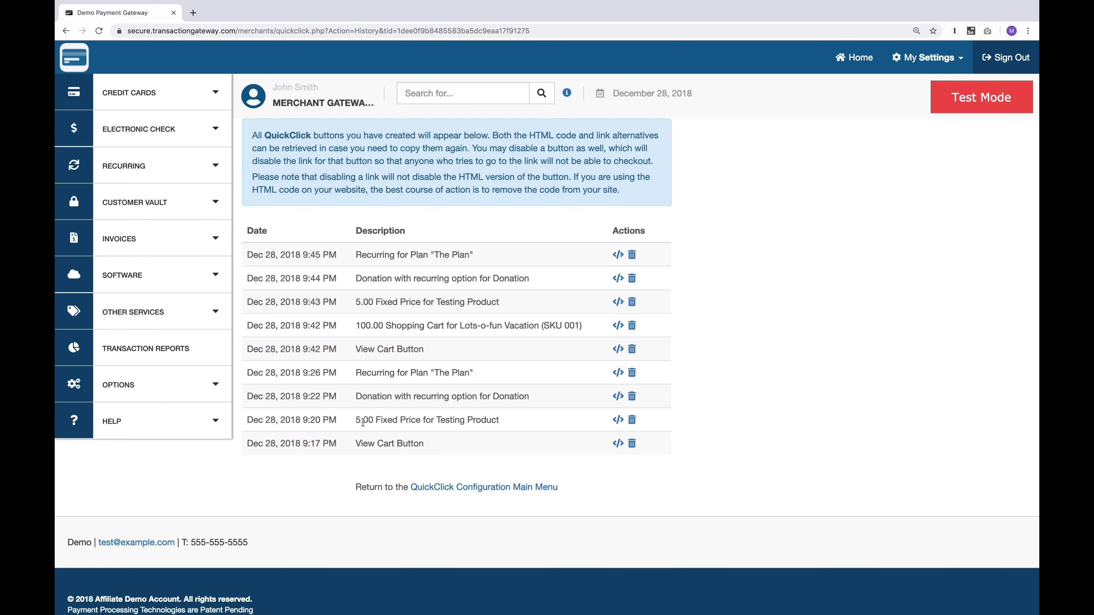
Delete and disable the 5.00 Fixed Price for Testing Product button created at 9:20 PM
{"action": "left_click", "coordinate": [634, 420]}
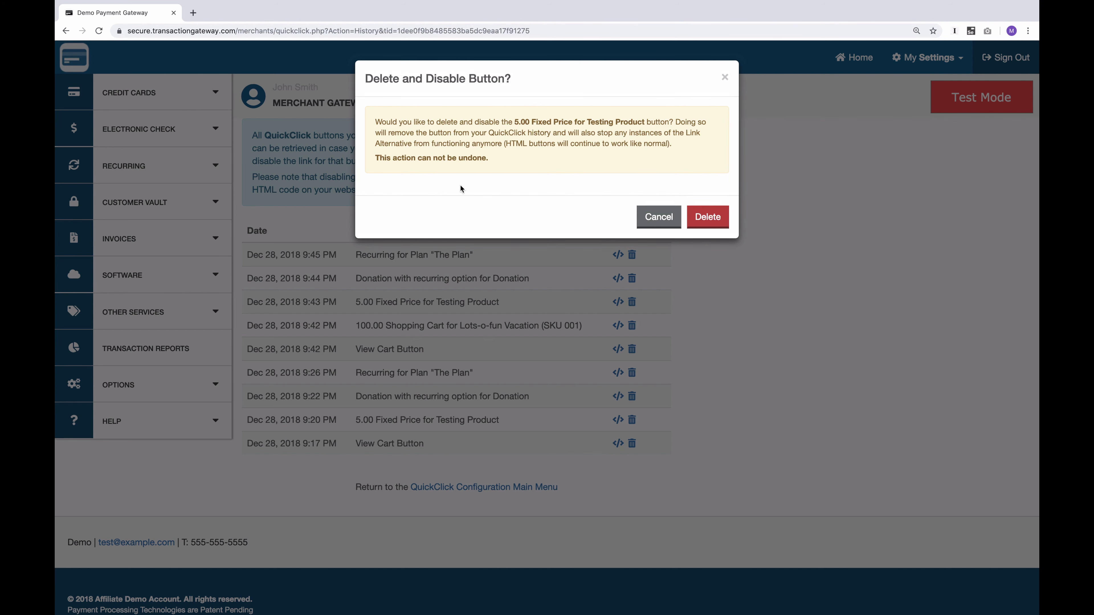
{"action": "left_click", "coordinate": [713, 217]}
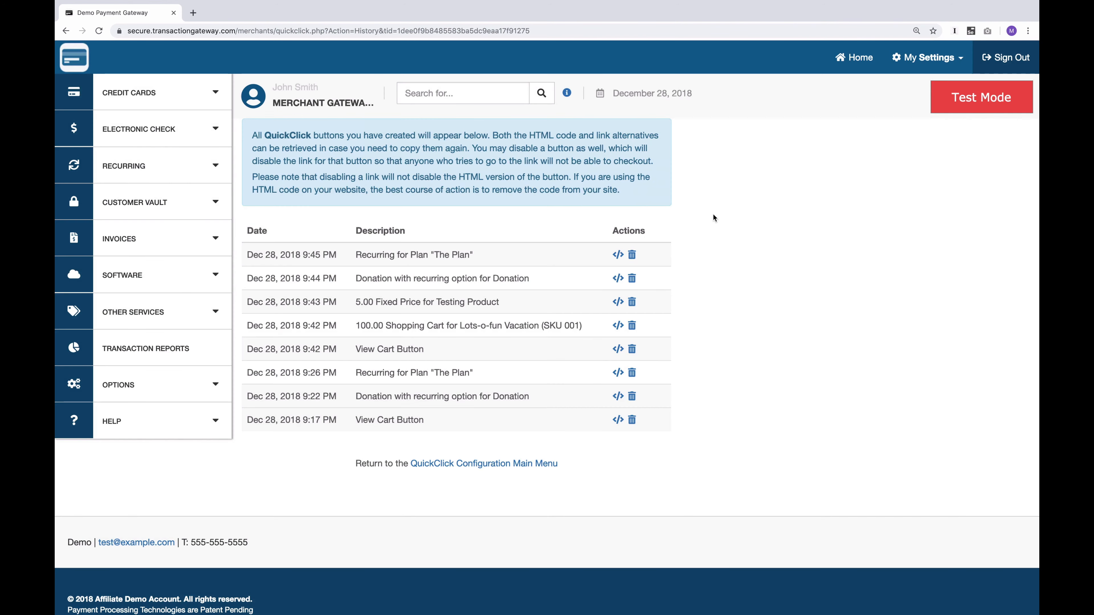